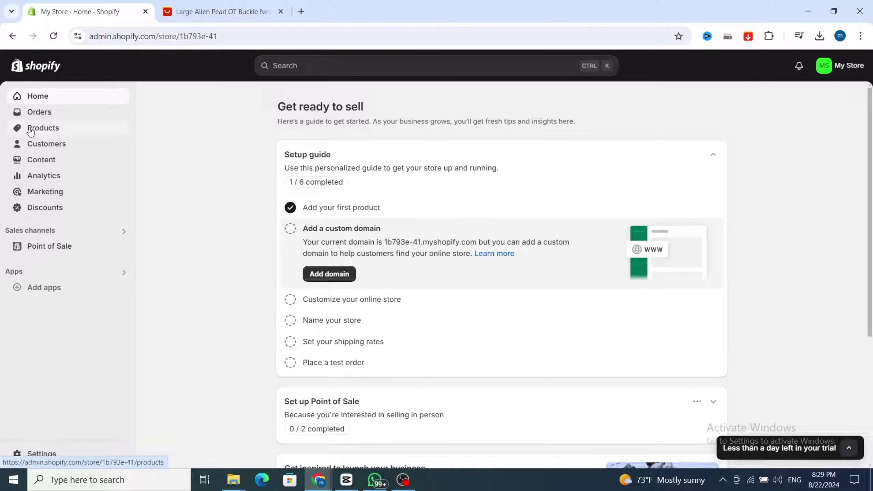
- From the Products list, start a new product and place the cursor in its empty Title field
{"action": "left_click", "coordinate": [30, 131]}
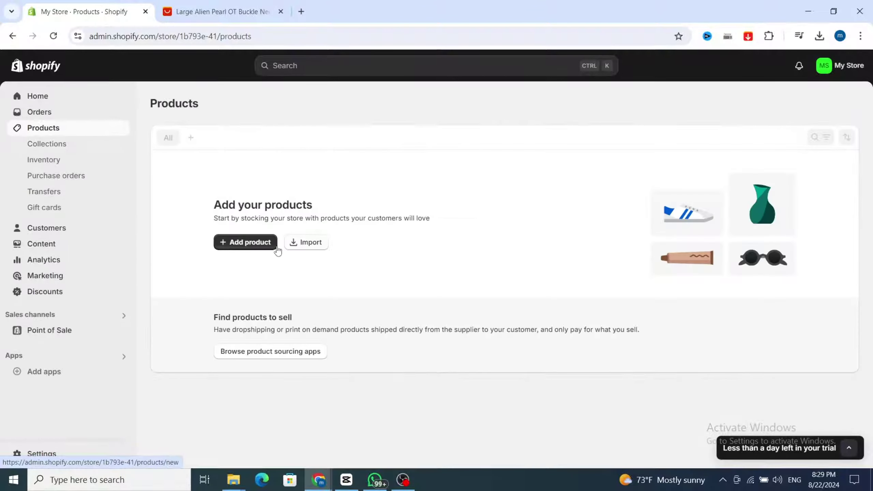
{"action": "left_click", "coordinate": [233, 243]}
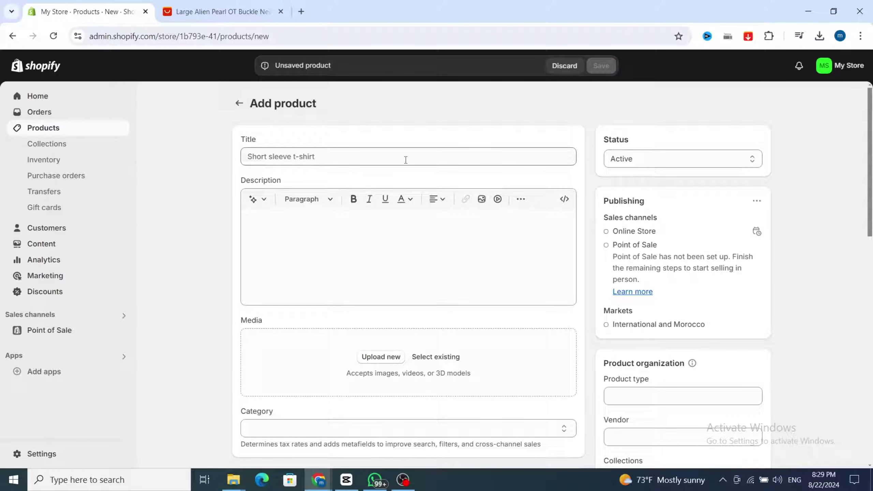
{"action": "left_click", "coordinate": [262, 157]}
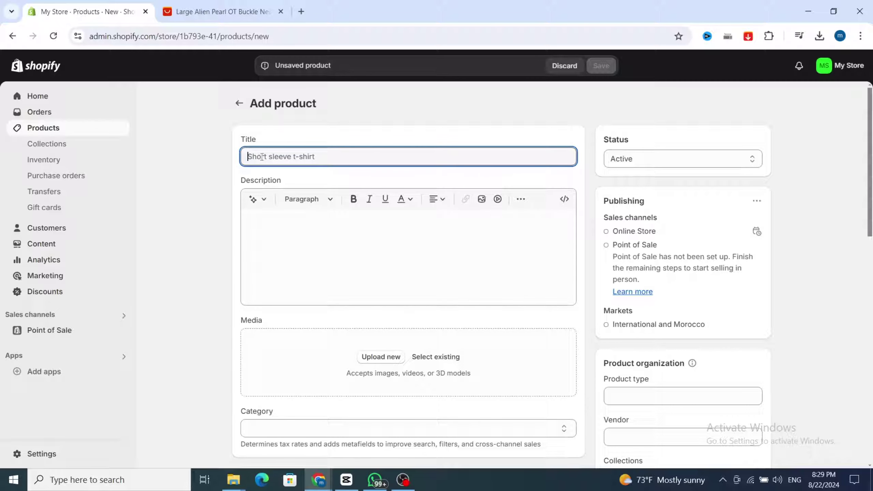
- Copy the turquoise necklace's full title from AliExpress into the product Title
{"action": "left_click", "coordinate": [236, 10]}
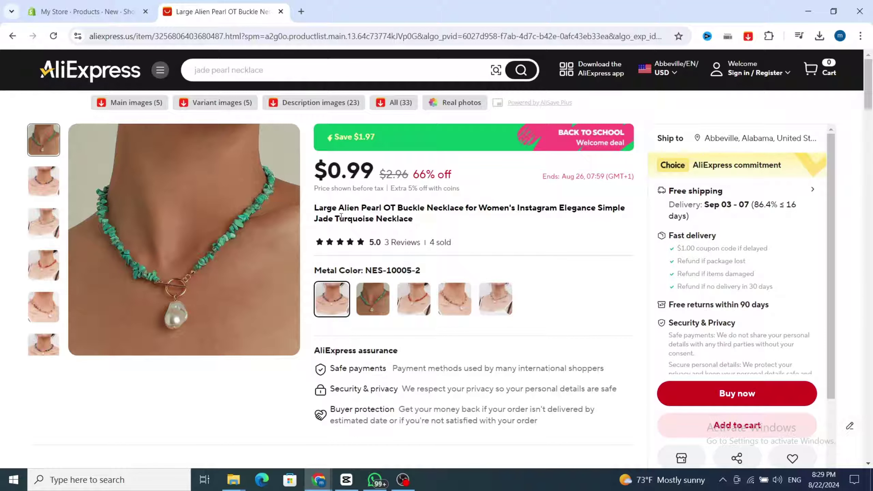
{"action": "triple_click", "coordinate": [330, 208]}
{"action": "key", "text": "ctrl+c"}
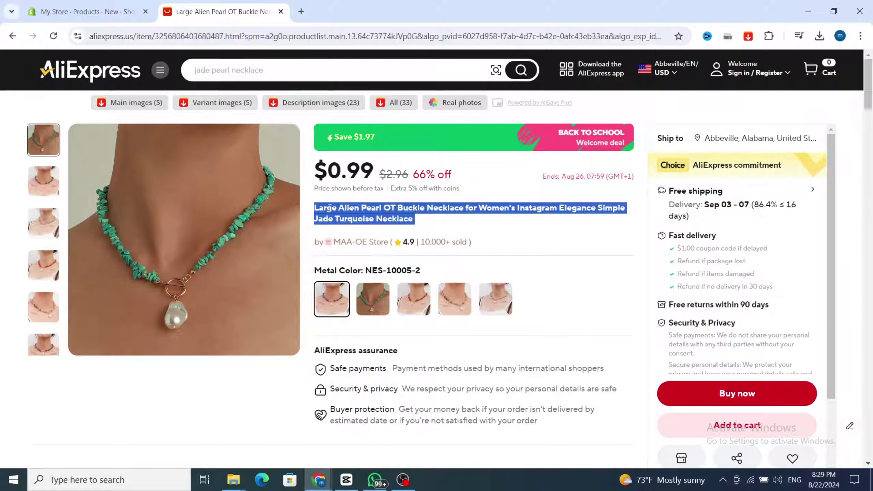
{"action": "left_click", "coordinate": [103, 11]}
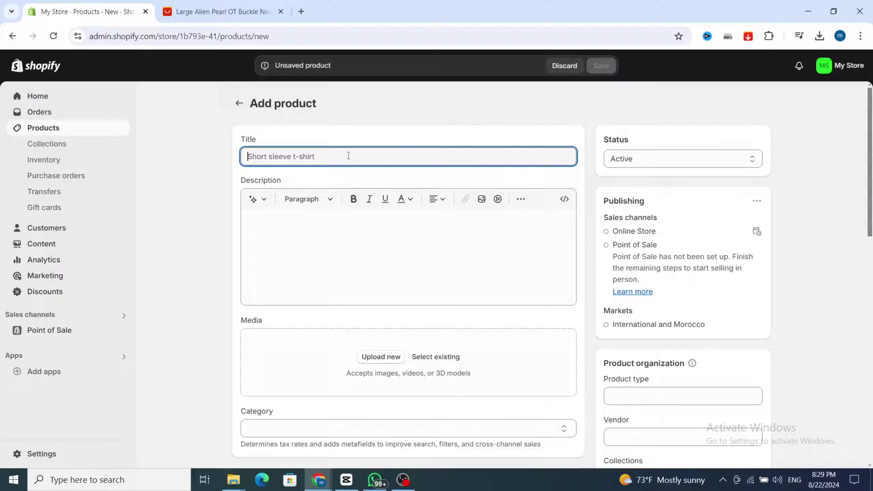
{"action": "key", "text": "ctrl+v"}
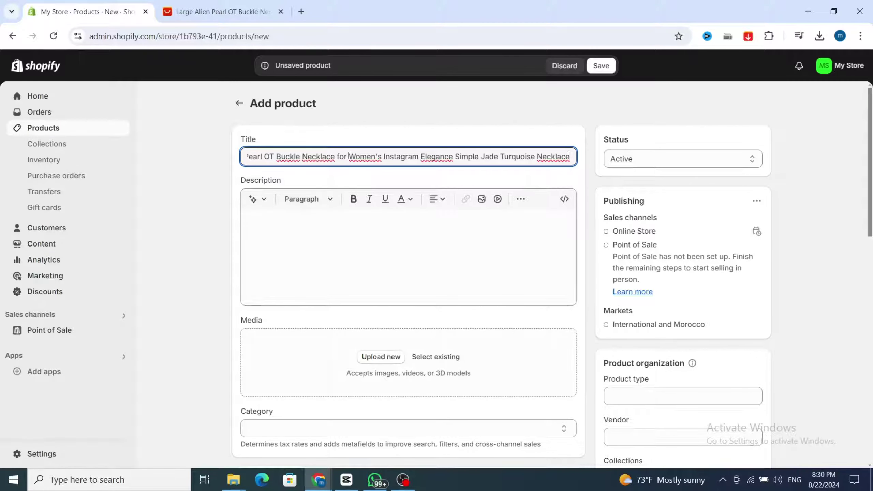
- Copy the AliExpress warning paragraph into the product Description
{"action": "left_click", "coordinate": [297, 258]}
{"action": "left_click", "coordinate": [220, 11]}
{"action": "scroll", "coordinate": [380, 212], "scroll_direction": "down", "scroll_amount": 5}
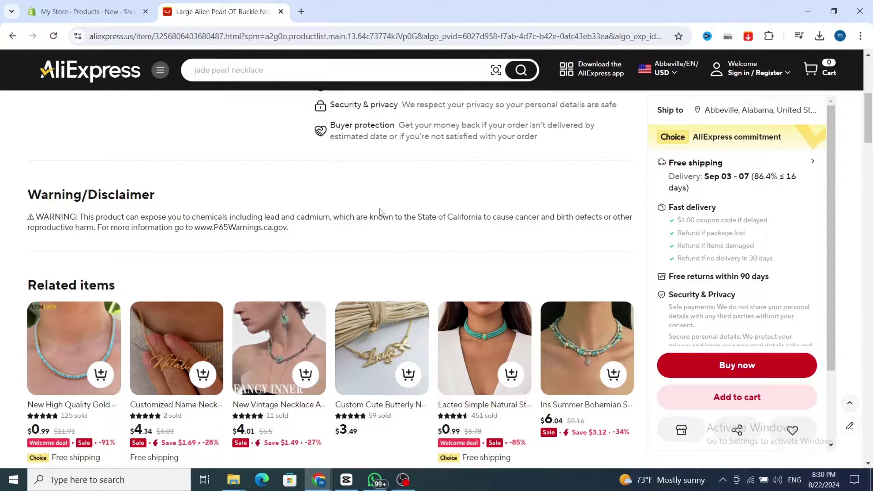
{"action": "triple_click", "coordinate": [138, 213]}
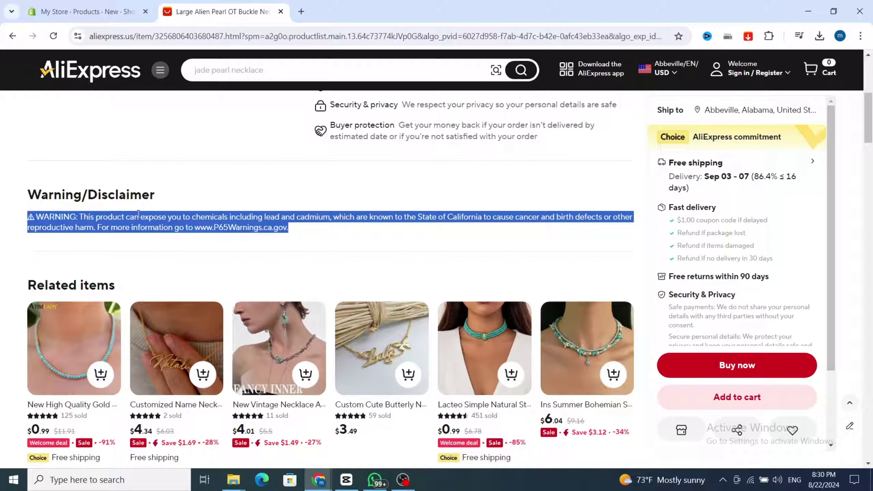
{"action": "left_click", "coordinate": [86, 11]}
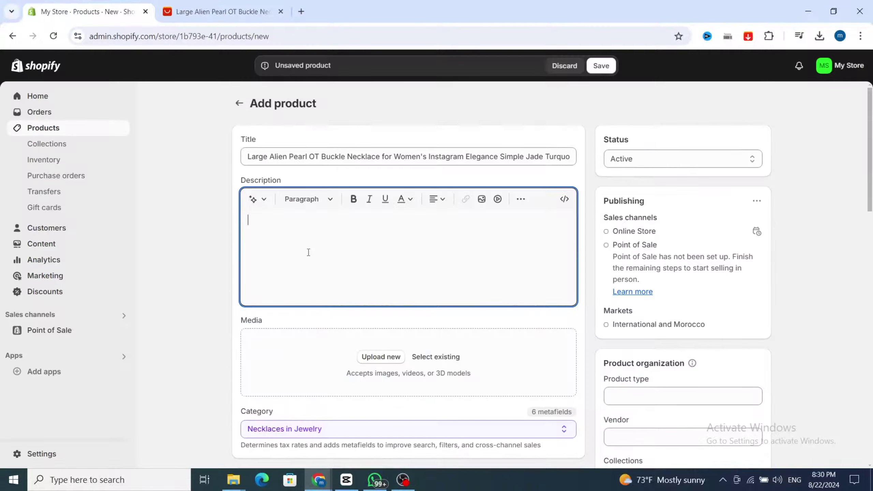
{"action": "type", "text": "⚠ WARNING: This product can expose you to chemicals including lead and cadmium, which are known to the State of California to cause cancer and birth defects or other reproductive harm. For more information go to www.P65Warnings.ca.gov."}
- Upload necklace images 1–5 from the Downloads folder into the product's Media
{"action": "scroll", "coordinate": [505, 257], "scroll_direction": "down", "scroll_amount": 5}
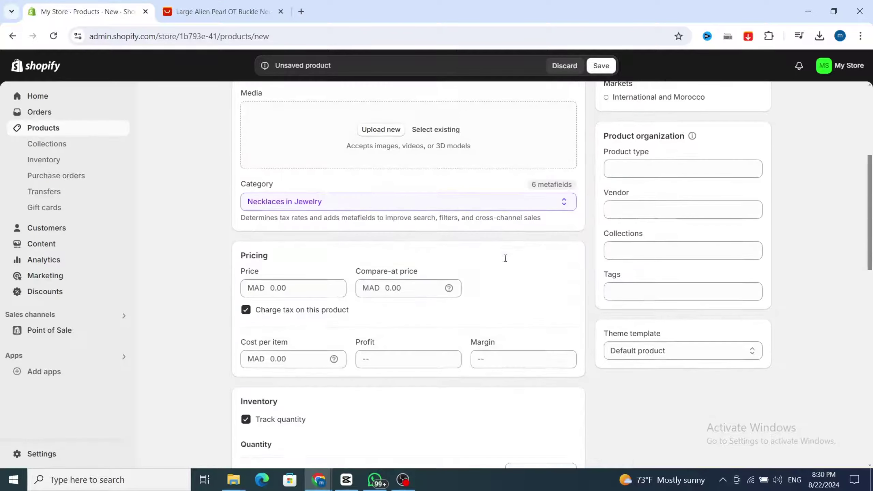
{"action": "left_click", "coordinate": [377, 136]}
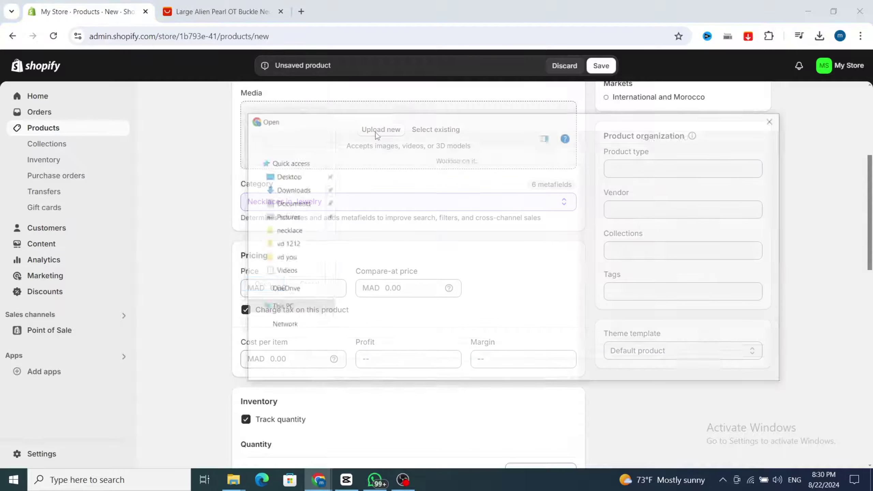
{"action": "left_click_drag", "start_coordinate": [628, 250], "coordinate": [404, 200]}
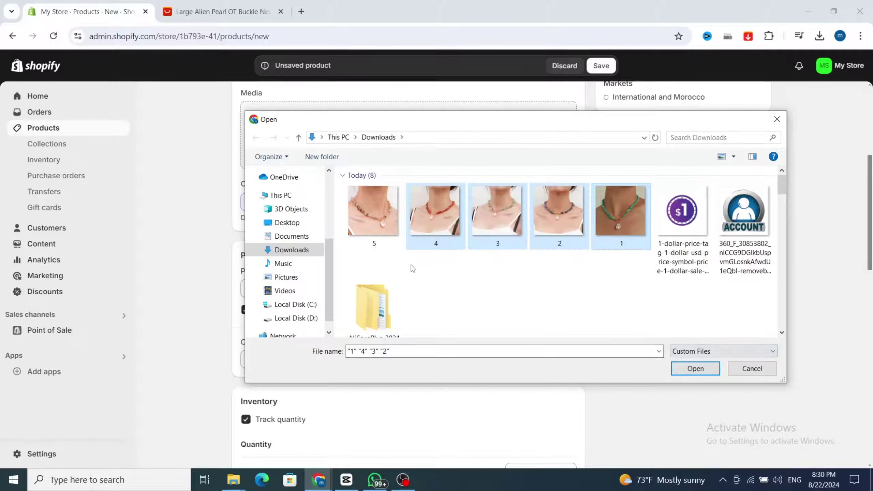
{"action": "left_click", "coordinate": [632, 269]}
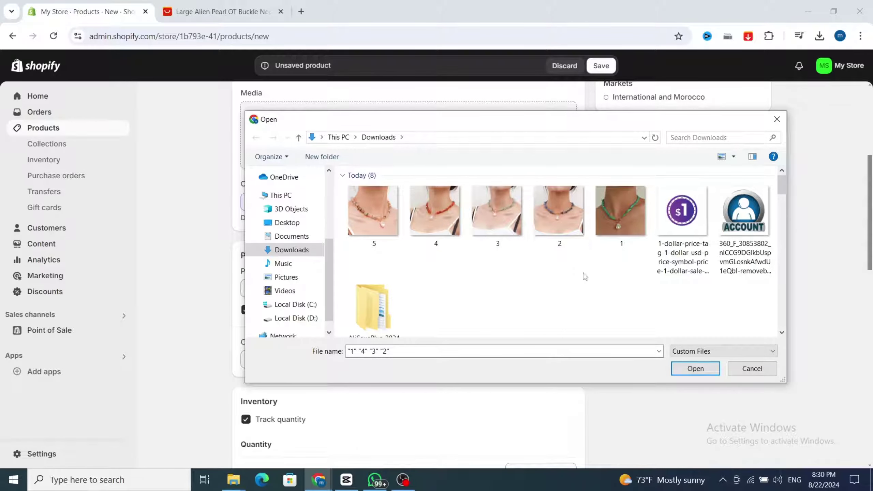
{"action": "left_click_drag", "start_coordinate": [619, 251], "coordinate": [363, 199]}
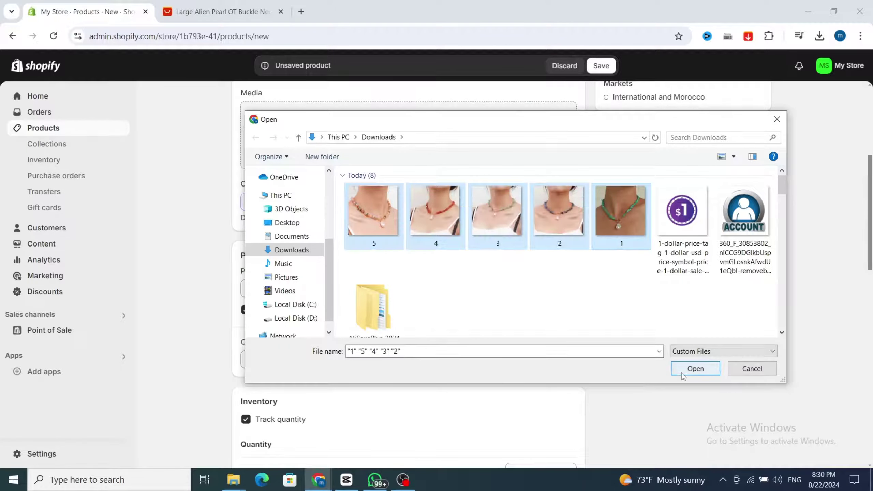
{"action": "left_click", "coordinate": [695, 367]}
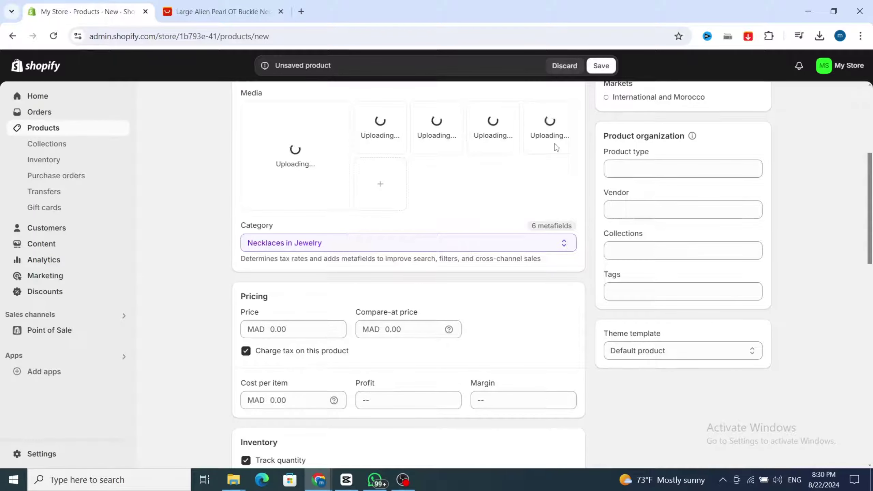
- Enter a Price of 59 and a Compare-at price of 69 (MAD)
{"action": "scroll", "coordinate": [397, 228], "scroll_direction": "down", "scroll_amount": 3}
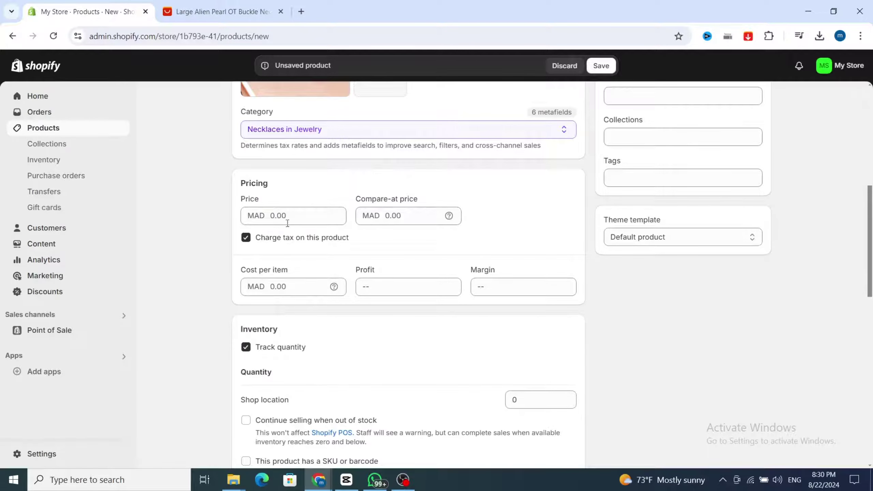
{"action": "scroll", "coordinate": [288, 223], "scroll_direction": "up", "scroll_amount": 5}
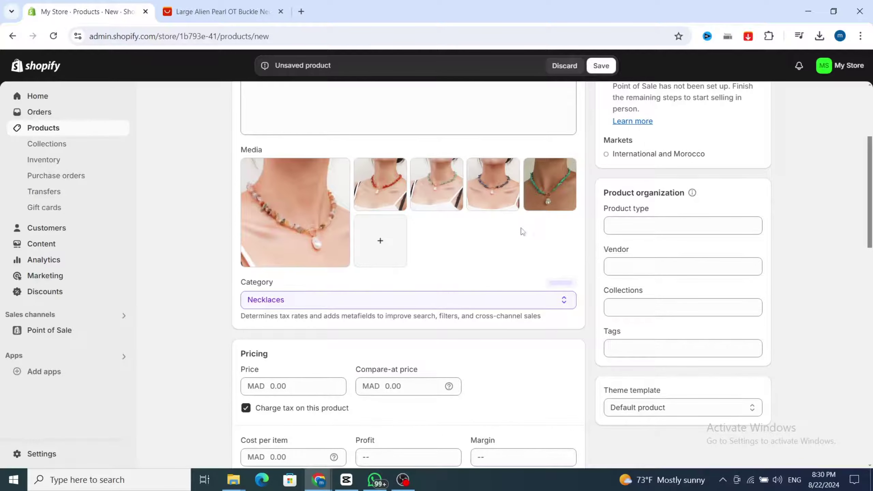
{"action": "scroll", "coordinate": [522, 231], "scroll_direction": "down", "scroll_amount": 7}
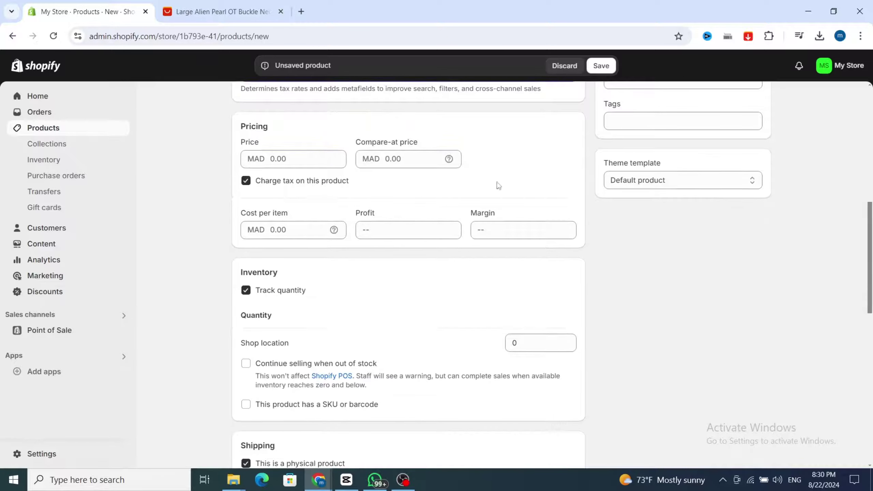
{"action": "left_click", "coordinate": [269, 160]}
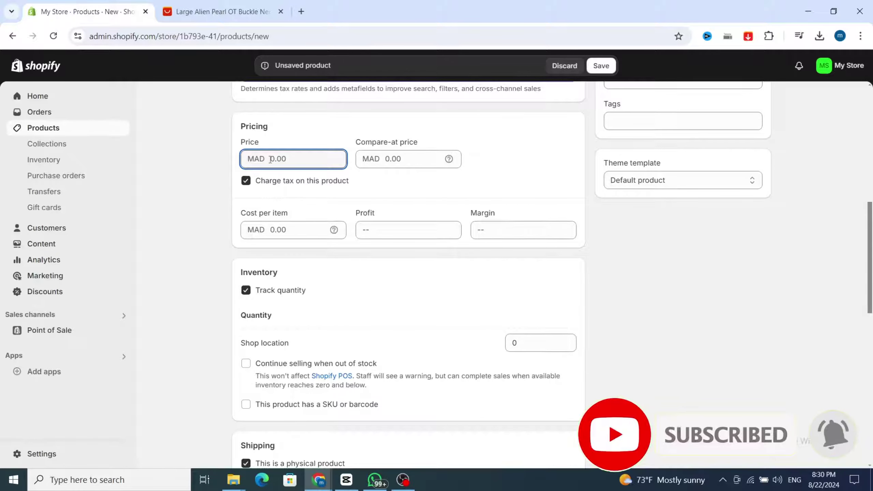
{"action": "type", "text": "59"}
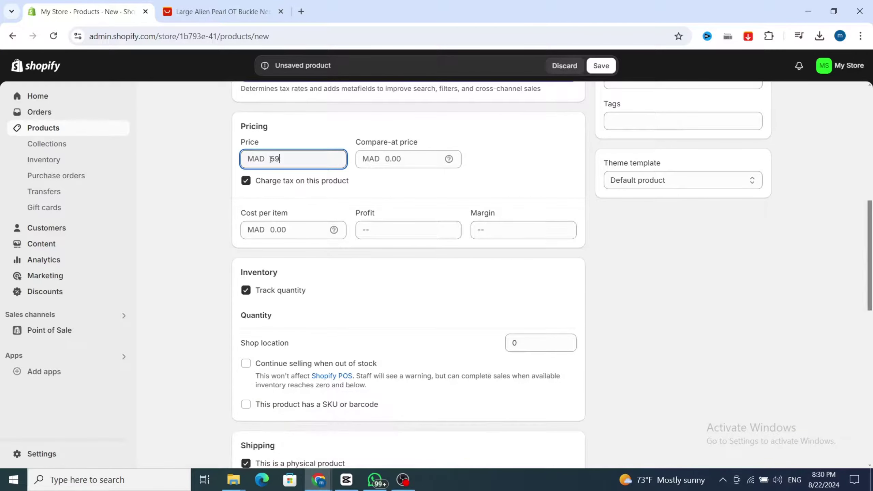
{"action": "left_click", "coordinate": [395, 158]}
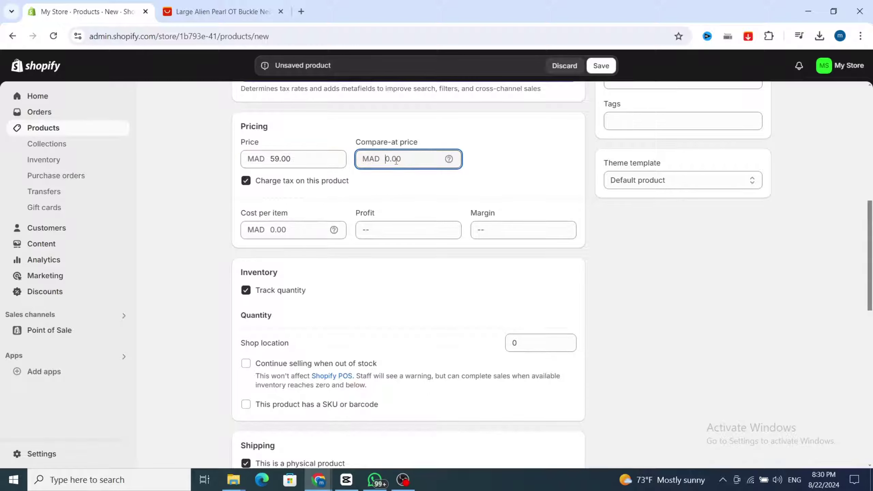
{"action": "type", "text": "69"}
{"action": "scroll", "coordinate": [255, 201], "scroll_direction": "down", "scroll_amount": 1}
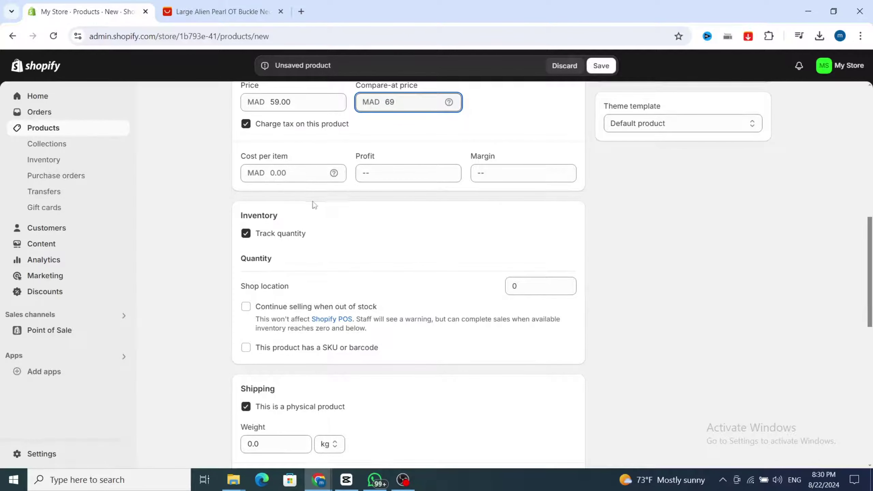
{"action": "scroll", "coordinate": [312, 202], "scroll_direction": "down", "scroll_amount": 3}
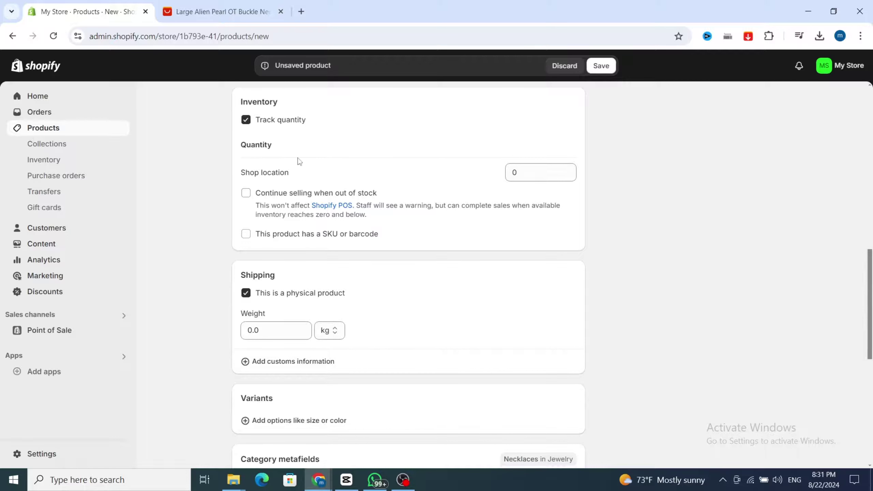
- Set the stock quantity at Shop location to 200
{"action": "left_click", "coordinate": [517, 170]}
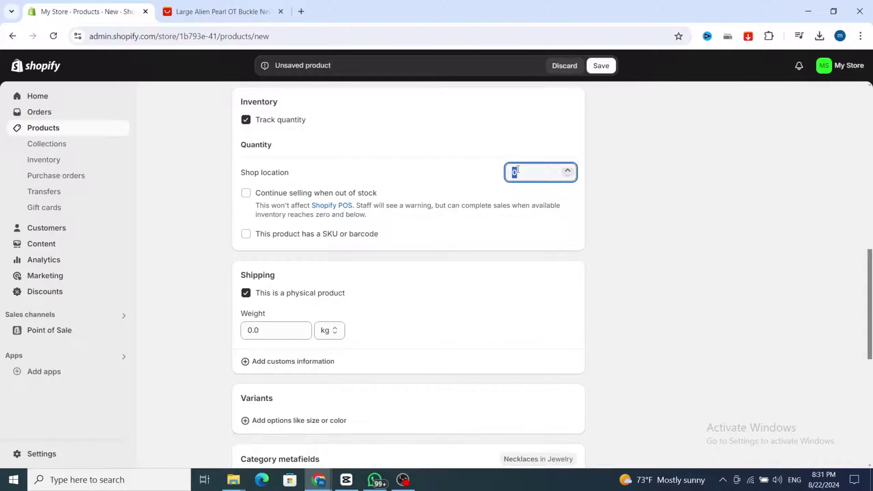
{"action": "type", "text": "200"}
{"action": "scroll", "coordinate": [382, 255], "scroll_direction": "down", "scroll_amount": 2}
{"action": "scroll", "coordinate": [364, 199], "scroll_direction": "down", "scroll_amount": 2}
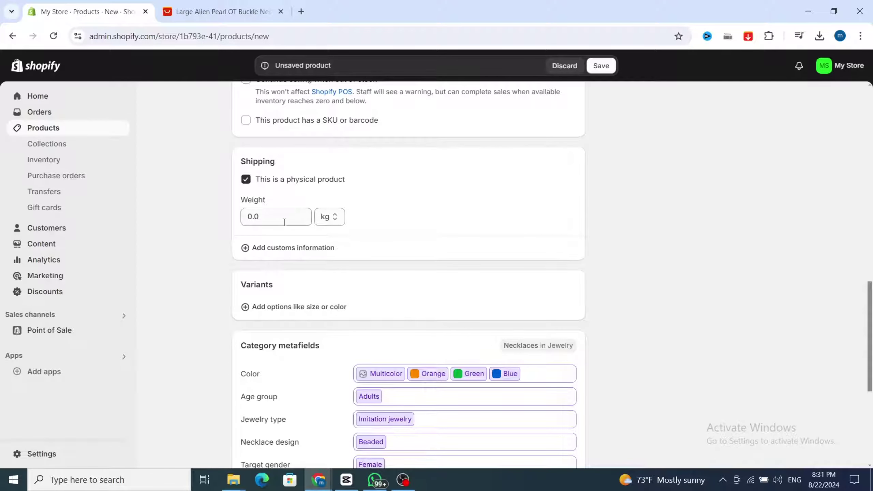
- Set the shipping weight to 60 with the unit in grams
{"action": "left_click", "coordinate": [329, 217]}
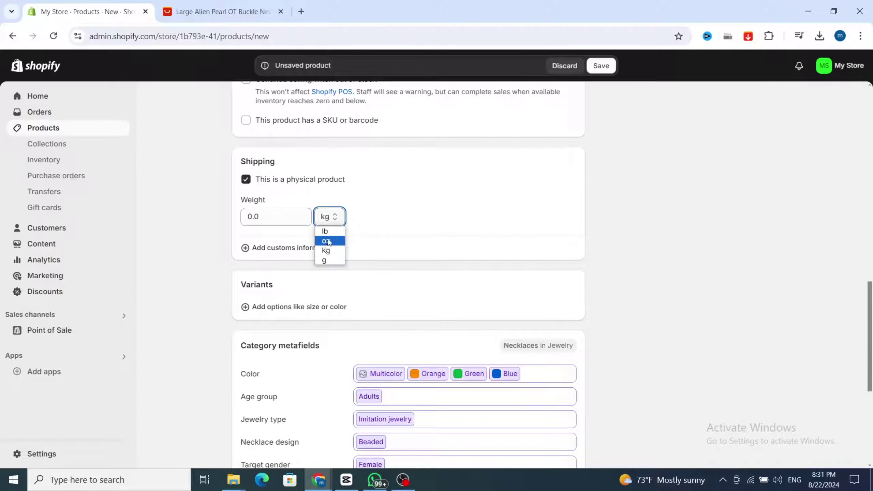
{"action": "left_click", "coordinate": [324, 260]}
{"action": "left_click", "coordinate": [269, 220]}
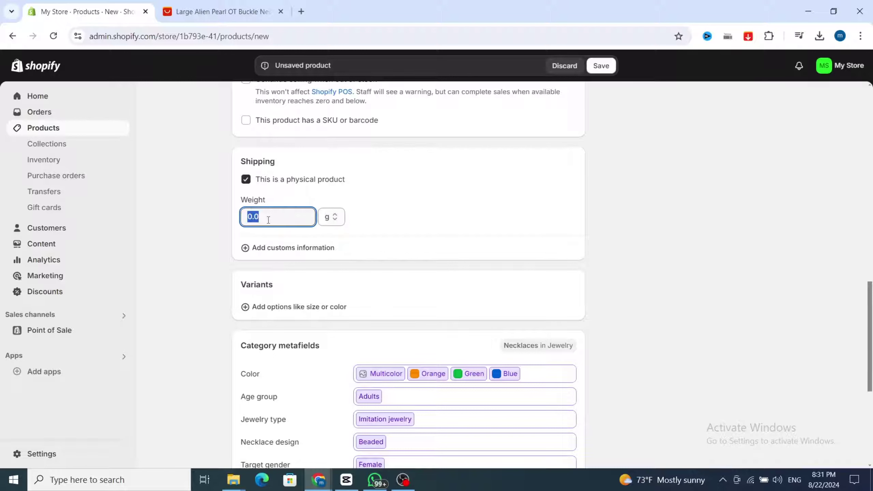
{"action": "type", "text": "60"}
{"action": "scroll", "coordinate": [309, 255], "scroll_direction": "down", "scroll_amount": 2}
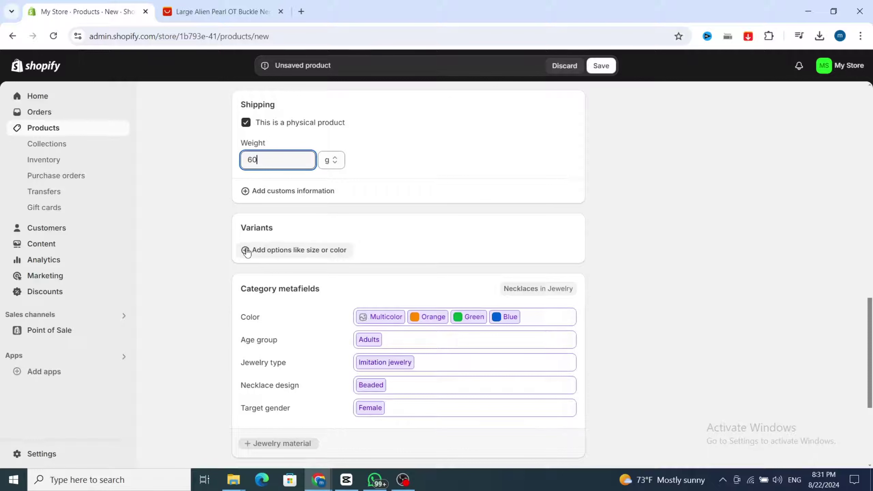
{"action": "scroll", "coordinate": [600, 291], "scroll_direction": "down", "scroll_amount": 3}
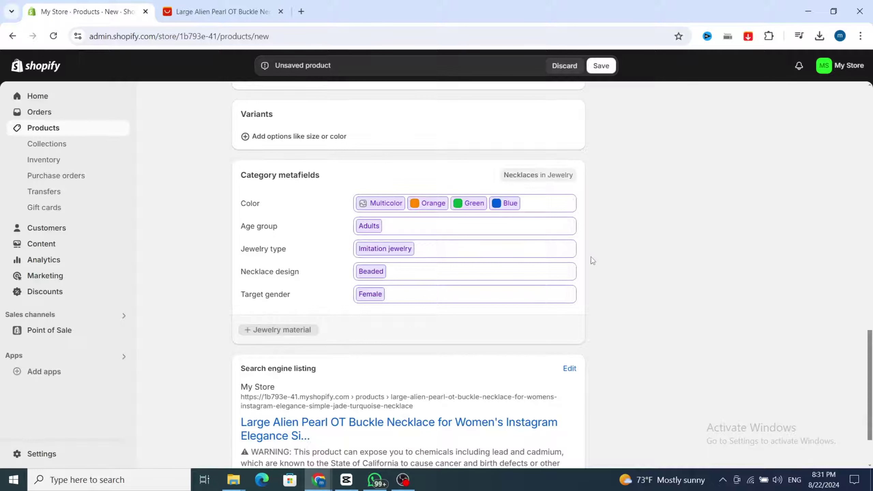
{"action": "scroll", "coordinate": [614, 275], "scroll_direction": "down", "scroll_amount": 2}
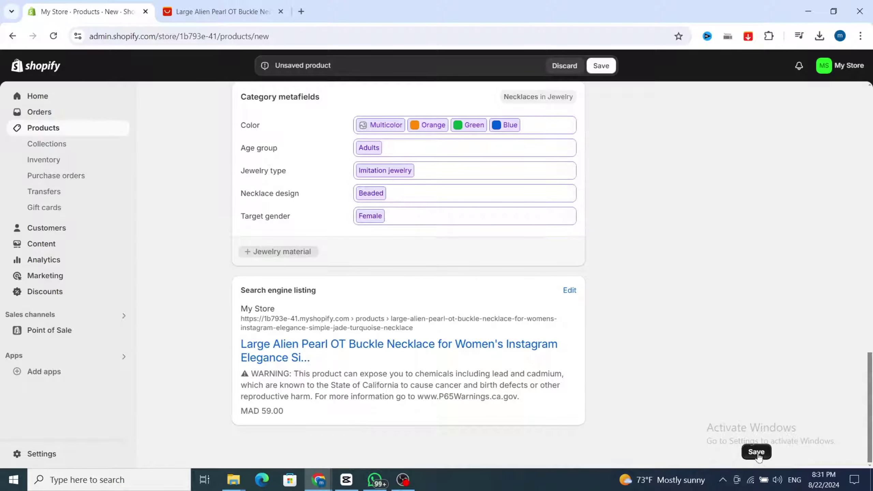
- Save the necklace product, then bring up the Sales channels list from the sidebar
{"action": "left_click", "coordinate": [757, 453]}
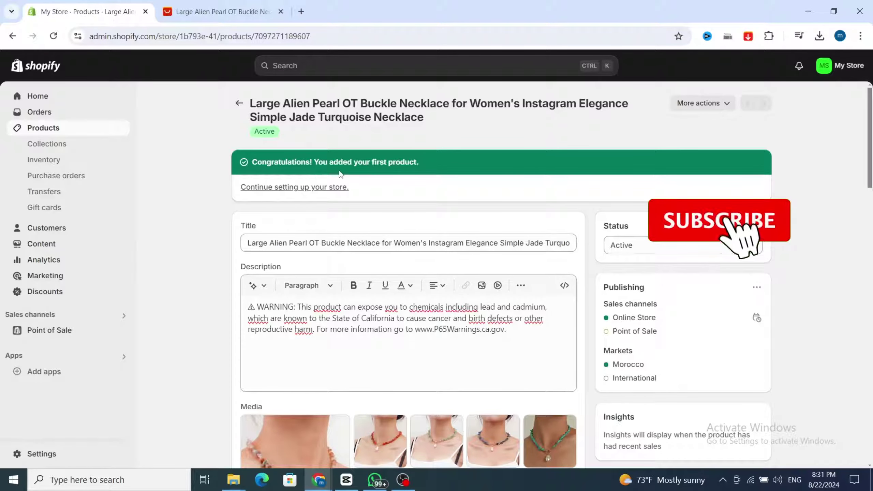
{"action": "scroll", "coordinate": [535, 190], "scroll_direction": "down", "scroll_amount": 5}
{"action": "scroll", "coordinate": [730, 137], "scroll_direction": "up", "scroll_amount": 5}
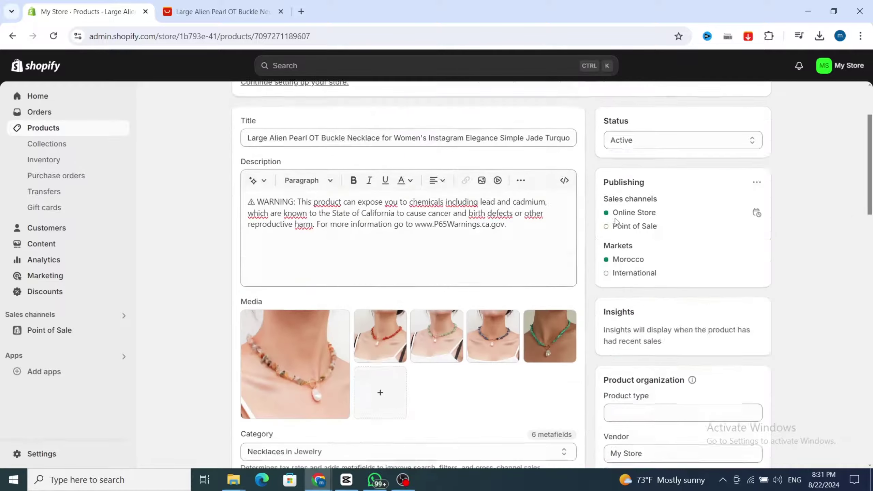
{"action": "scroll", "coordinate": [440, 285], "scroll_direction": "down", "scroll_amount": 12}
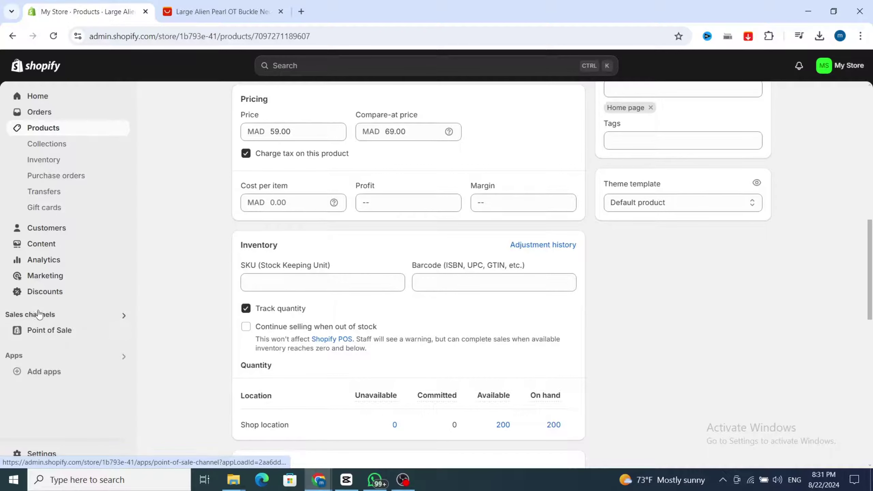
{"action": "left_click", "coordinate": [66, 320]}
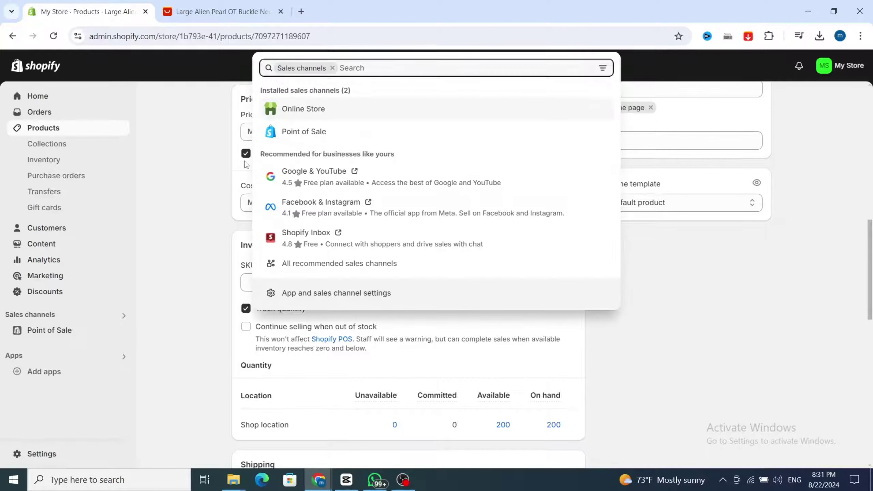
- Go to Online Store themes, glance at the Add theme options, and browse Popular free themes
{"action": "left_click", "coordinate": [292, 113]}
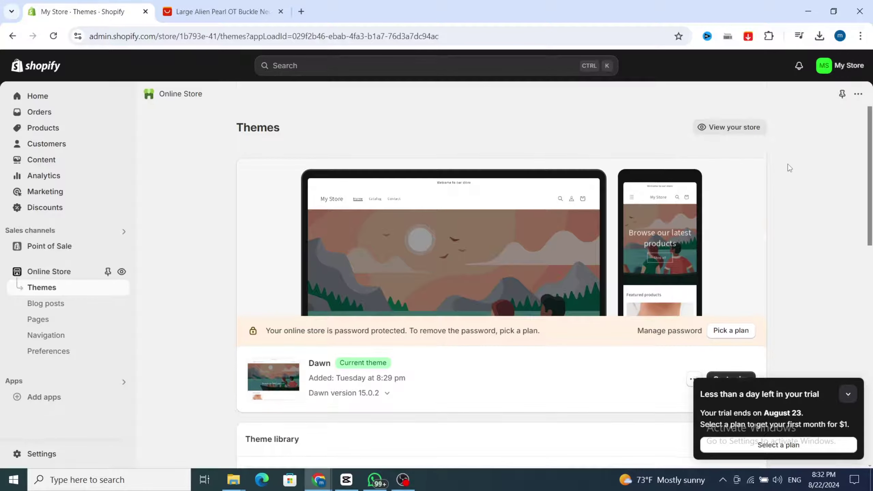
{"action": "scroll", "coordinate": [791, 169], "scroll_direction": "down", "scroll_amount": 3}
{"action": "scroll", "coordinate": [742, 167], "scroll_direction": "down", "scroll_amount": 3}
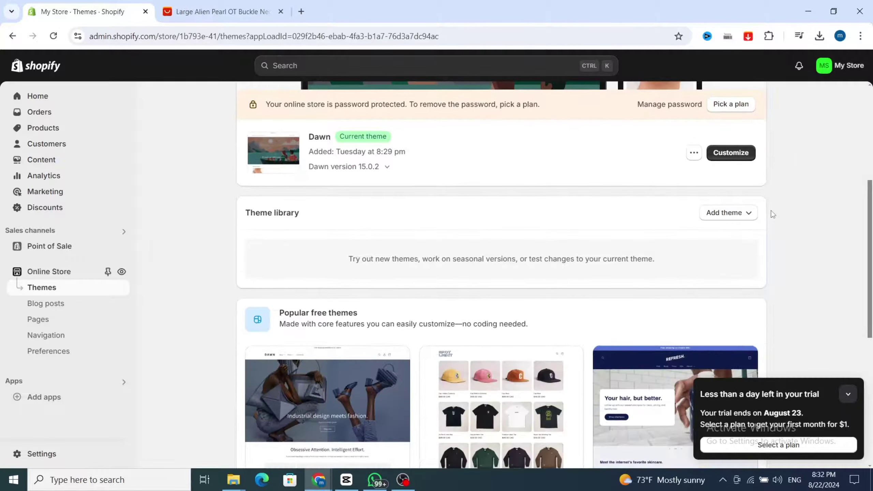
{"action": "left_click", "coordinate": [724, 214]}
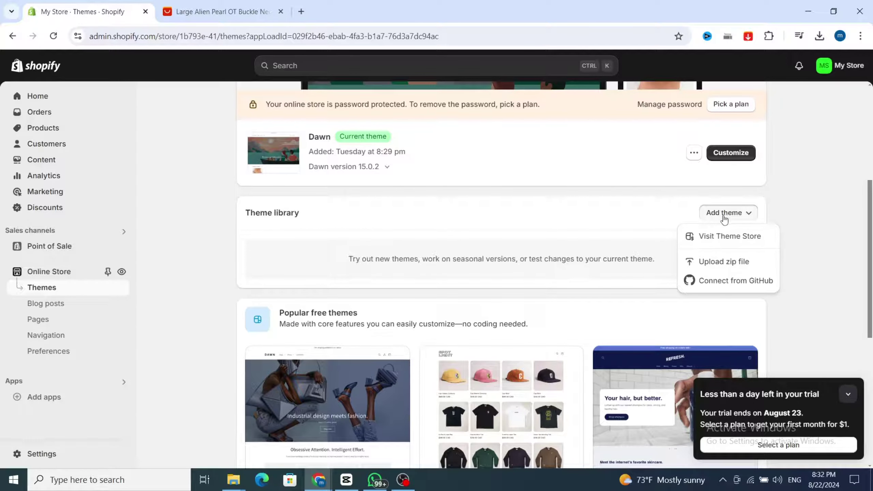
{"action": "left_click", "coordinate": [787, 219]}
{"action": "scroll", "coordinate": [787, 219], "scroll_direction": "down", "scroll_amount": 8}
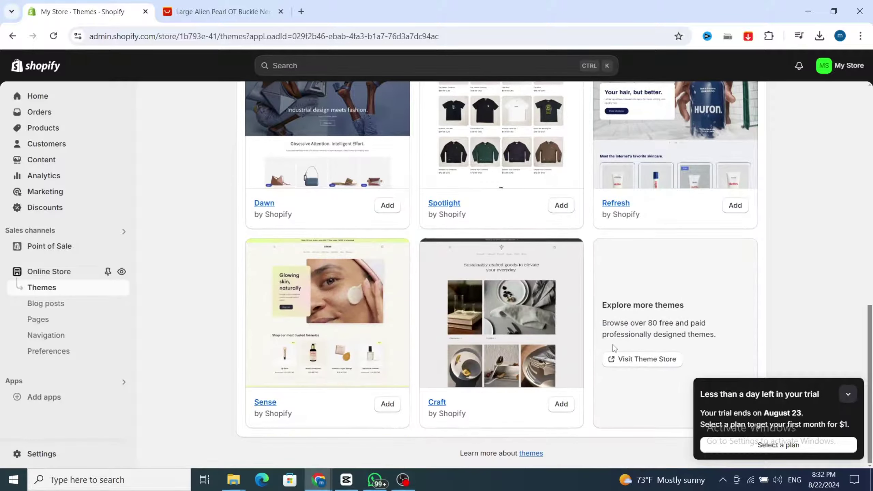
- In the Theme Store, apply the Free price filter and open the Dawn theme's page
{"action": "left_click", "coordinate": [631, 363]}
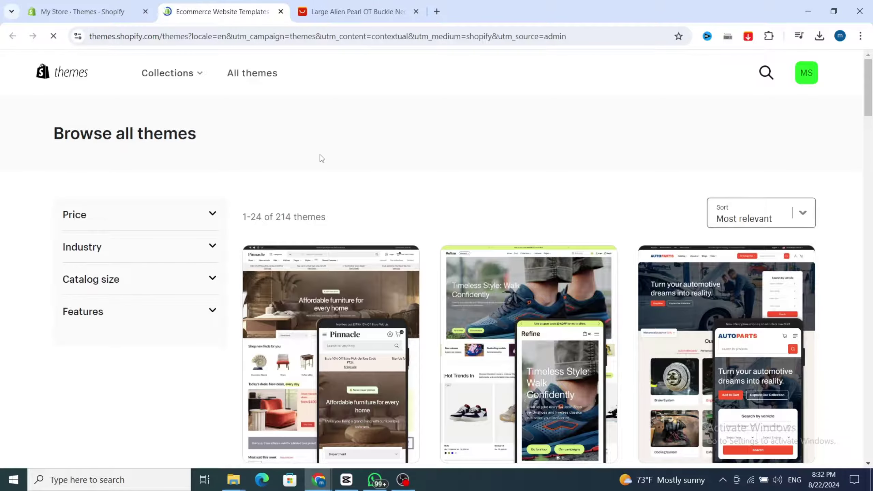
{"action": "scroll", "coordinate": [269, 161], "scroll_direction": "down", "scroll_amount": 3}
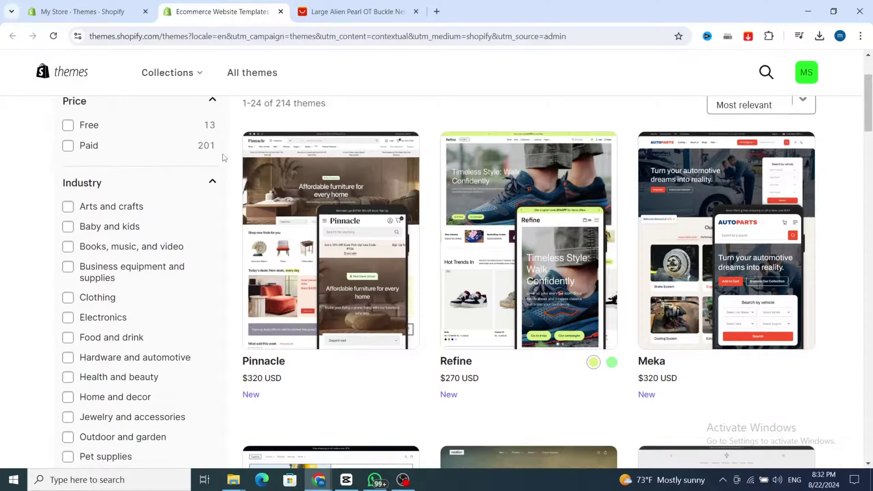
{"action": "left_click", "coordinate": [68, 127]}
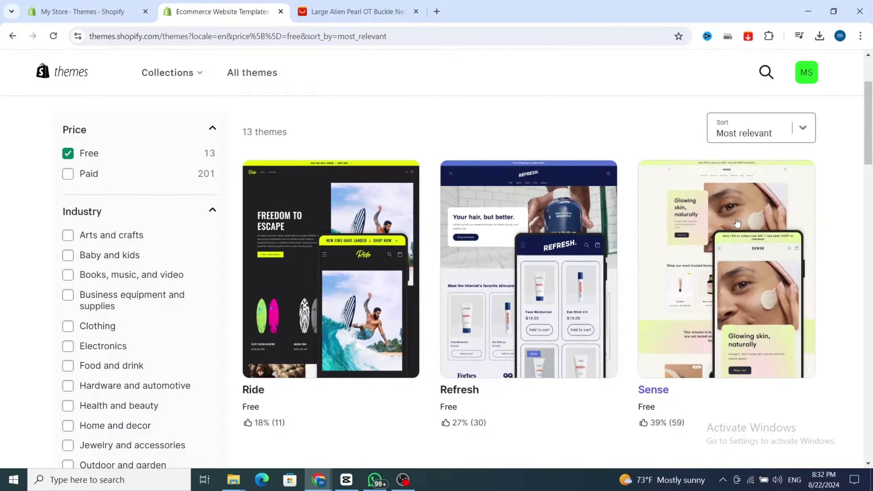
{"action": "scroll", "coordinate": [509, 200], "scroll_direction": "down", "scroll_amount": 10}
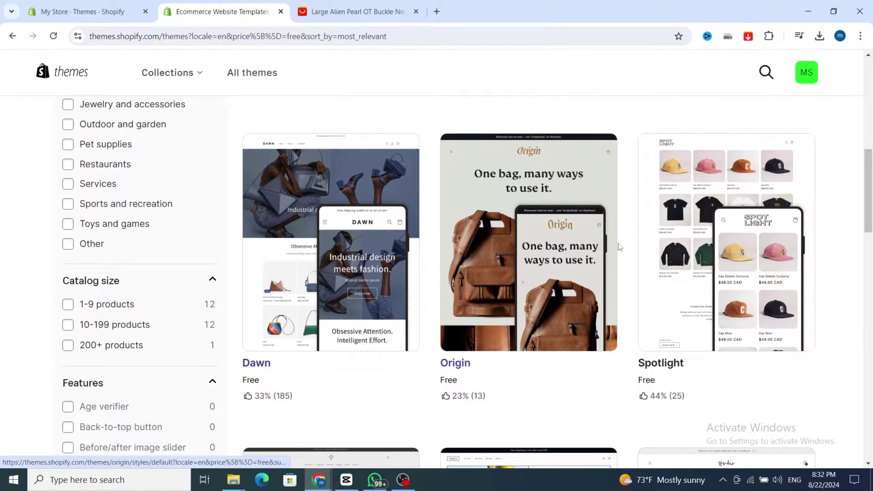
{"action": "scroll", "coordinate": [443, 227], "scroll_direction": "down", "scroll_amount": 6}
{"action": "scroll", "coordinate": [341, 224], "scroll_direction": "down", "scroll_amount": 6}
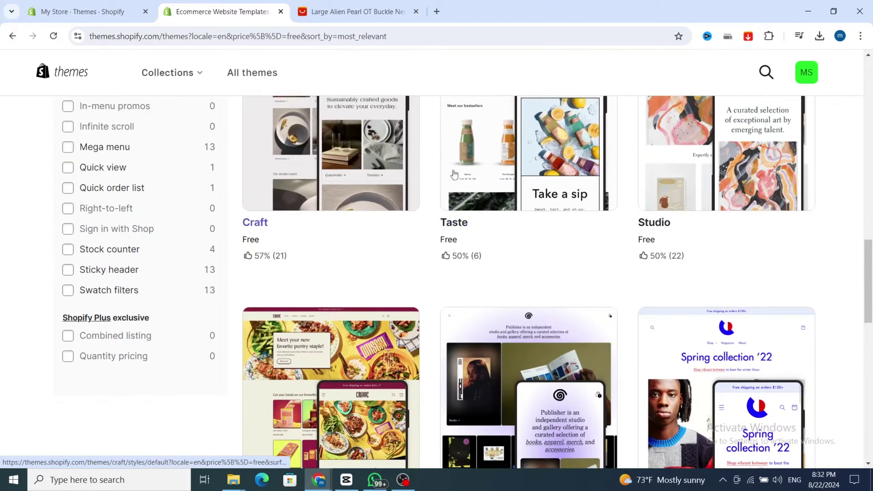
{"action": "scroll", "coordinate": [340, 223], "scroll_direction": "down", "scroll_amount": 10}
{"action": "scroll", "coordinate": [375, 278], "scroll_direction": "up", "scroll_amount": 20}
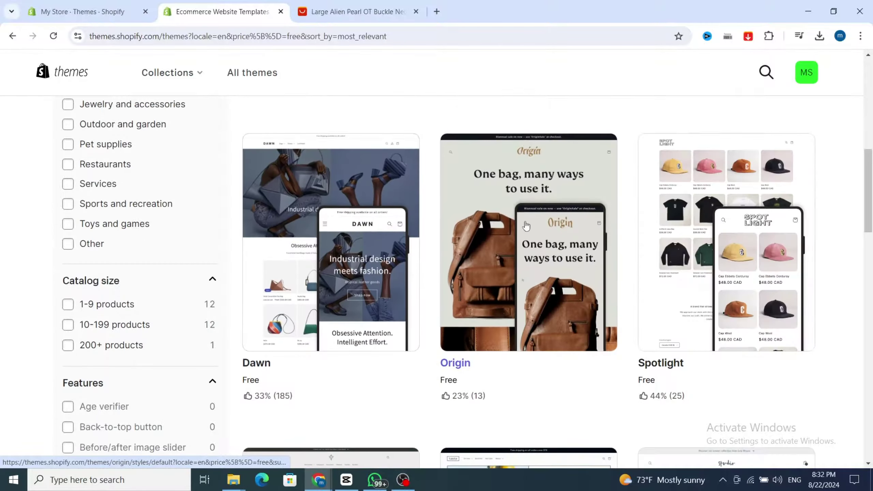
{"action": "left_click", "coordinate": [336, 230]}
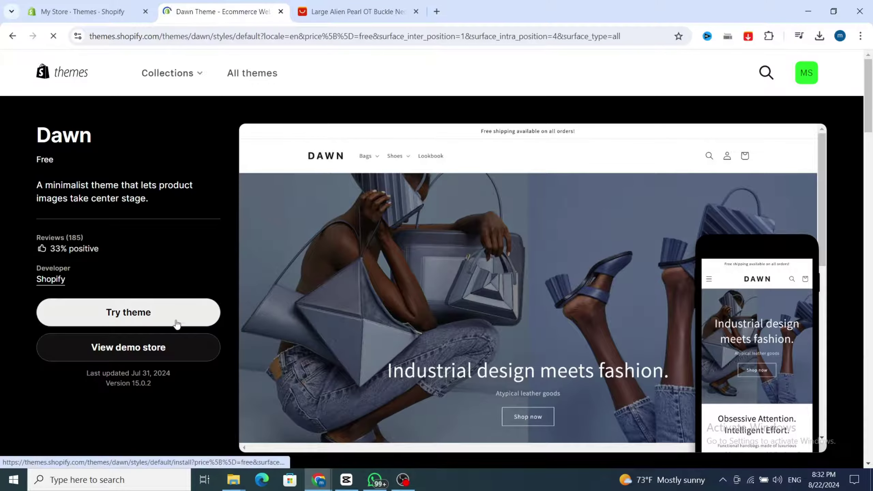
- Add a fresh copy of the Dawn theme to the store with Try theme
{"action": "left_click", "coordinate": [117, 316]}
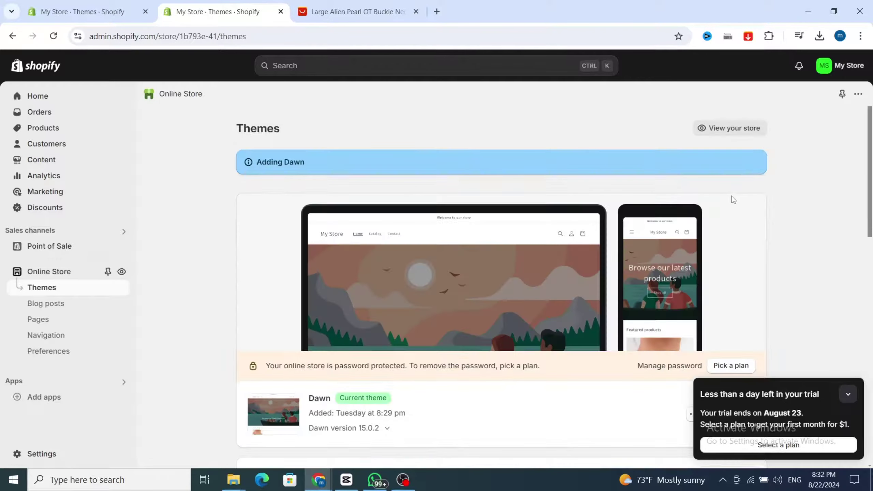
{"action": "scroll", "coordinate": [732, 198], "scroll_direction": "down", "scroll_amount": 5}
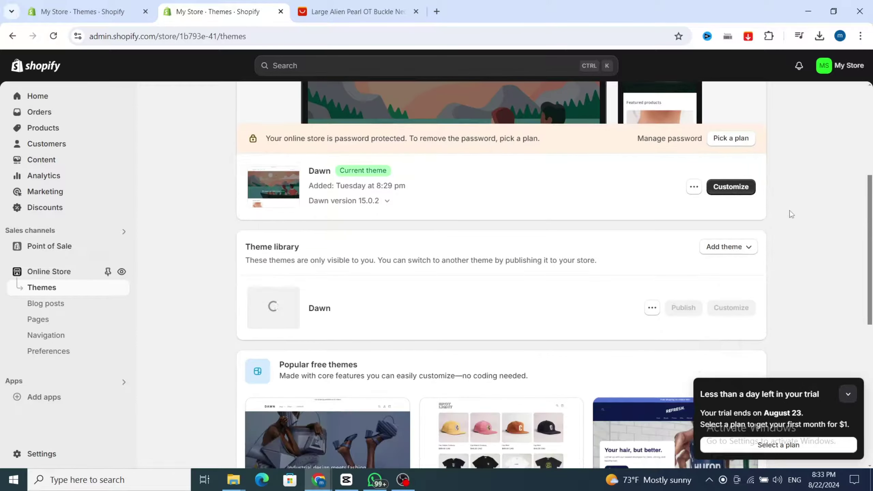
{"action": "scroll", "coordinate": [798, 212], "scroll_direction": "up", "scroll_amount": 2}
{"action": "scroll", "coordinate": [536, 298], "scroll_direction": "down", "scroll_amount": 3}
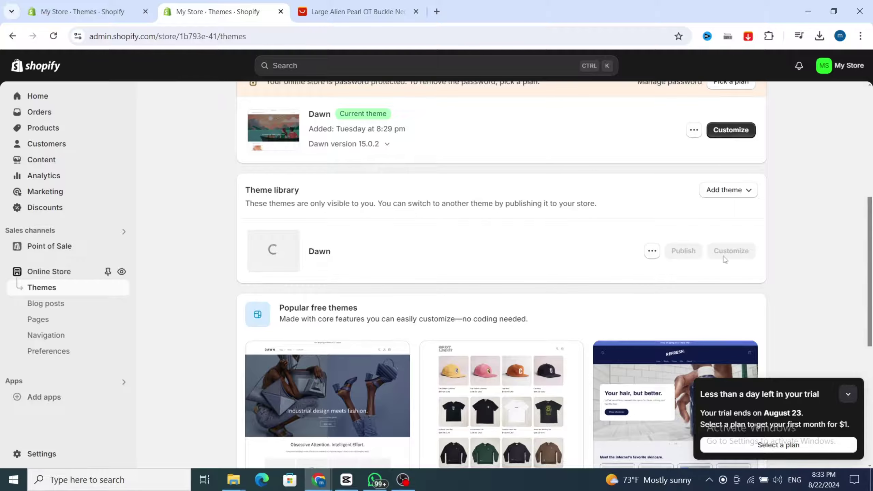
{"action": "scroll", "coordinate": [740, 256], "scroll_direction": "up", "scroll_amount": 5}
{"action": "scroll", "coordinate": [752, 256], "scroll_direction": "up", "scroll_amount": 2}
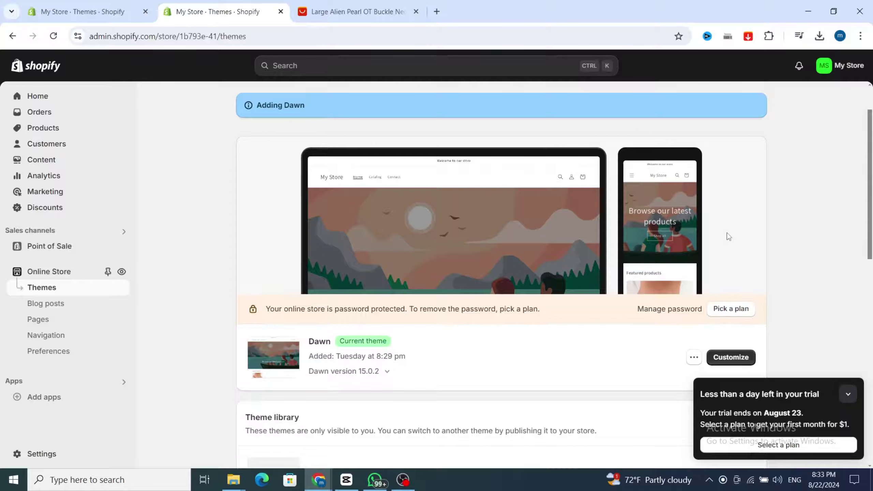
{"action": "scroll", "coordinate": [801, 211], "scroll_direction": "down", "scroll_amount": 3}
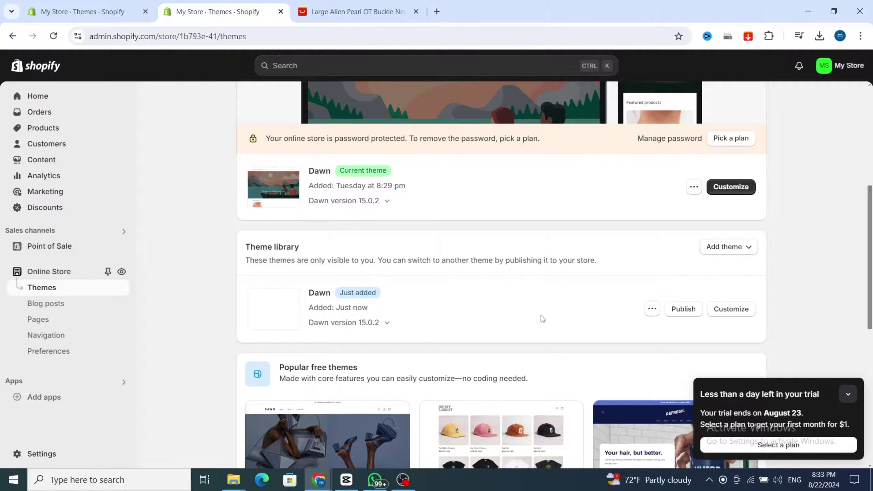
- Publish the new Dawn copy as the current theme and open it for customizing
{"action": "left_click", "coordinate": [683, 310]}
{"action": "left_click", "coordinate": [572, 361]}
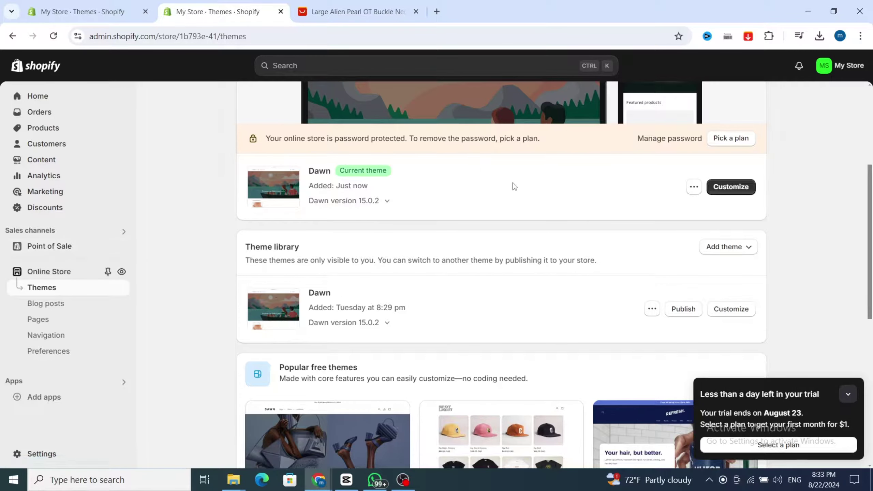
{"action": "left_click", "coordinate": [746, 192]}
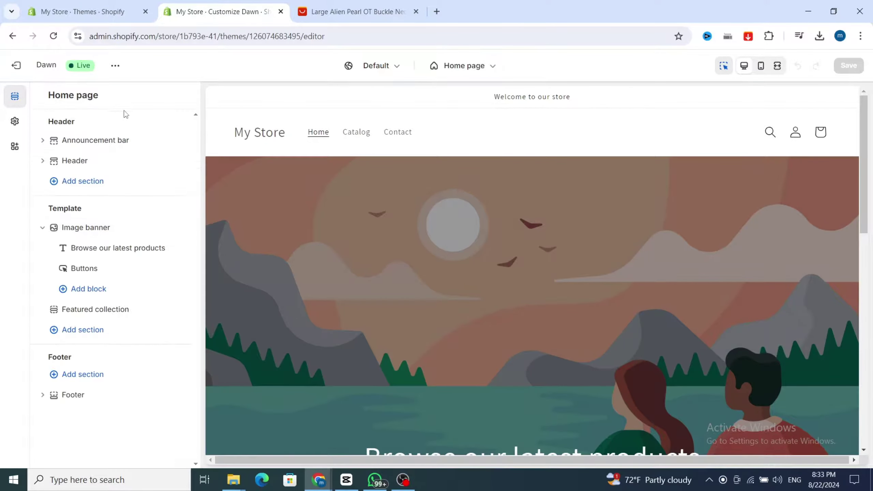
- Preview the Dawn home page in mobile layout, then switch it back to desktop layout
{"action": "scroll", "coordinate": [433, 180], "scroll_direction": "down", "scroll_amount": 8}
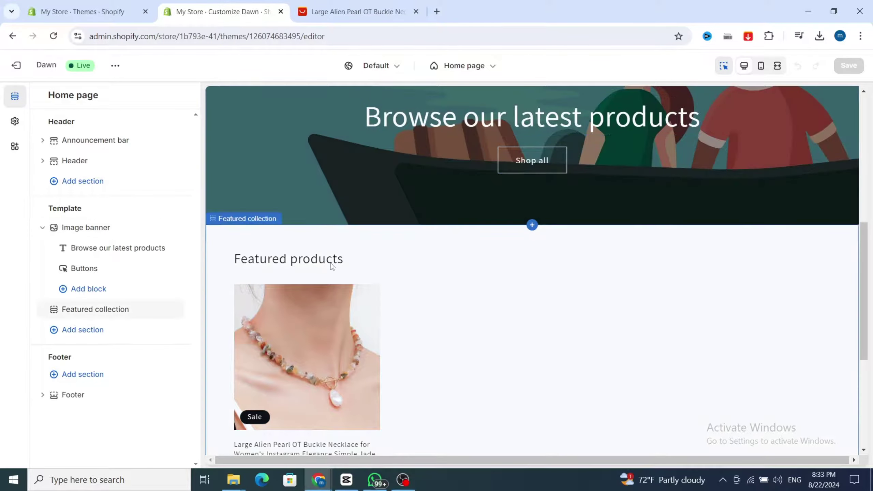
{"action": "scroll", "coordinate": [439, 192], "scroll_direction": "up", "scroll_amount": 8}
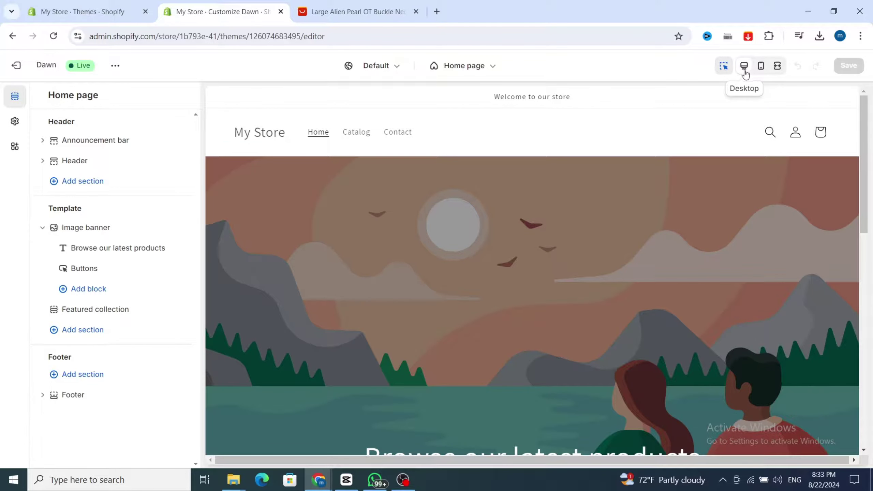
{"action": "left_click", "coordinate": [762, 67]}
{"action": "scroll", "coordinate": [545, 249], "scroll_direction": "down", "scroll_amount": 10}
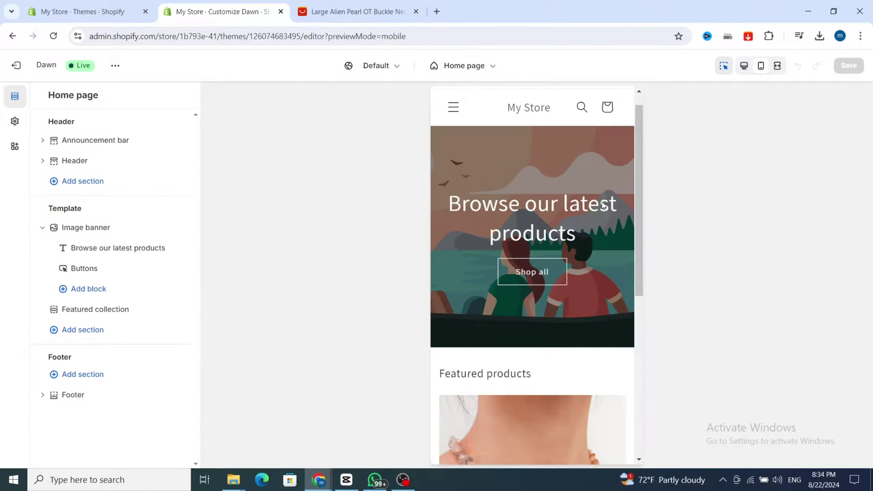
{"action": "scroll", "coordinate": [518, 323], "scroll_direction": "up", "scroll_amount": 10}
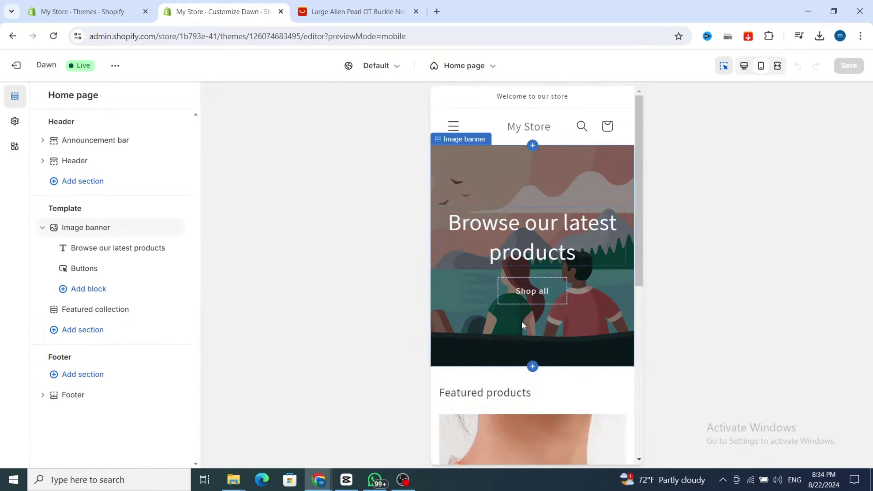
{"action": "scroll", "coordinate": [551, 135], "scroll_direction": "down", "scroll_amount": 2}
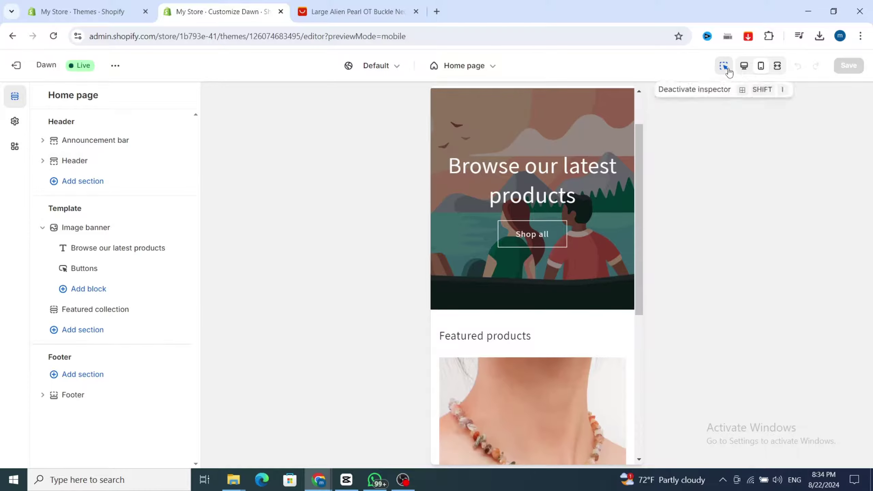
{"action": "left_click", "coordinate": [744, 66]}
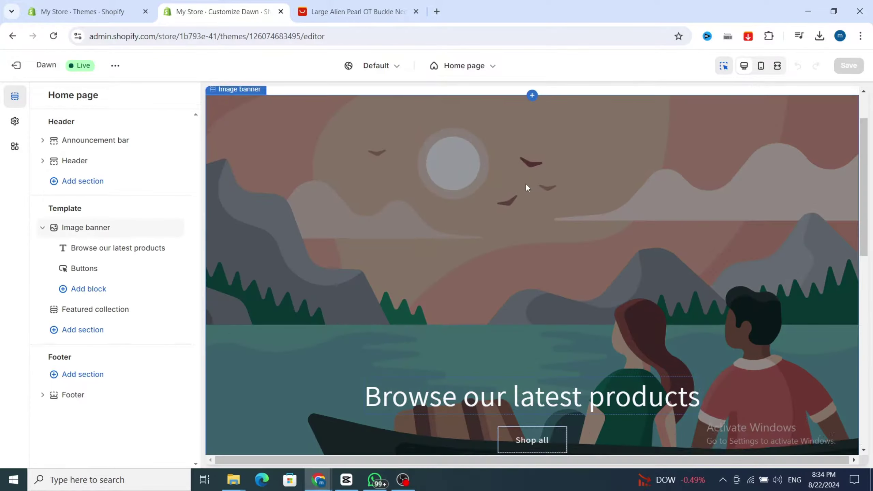
{"action": "scroll", "coordinate": [525, 183], "scroll_direction": "down", "scroll_amount": 10}
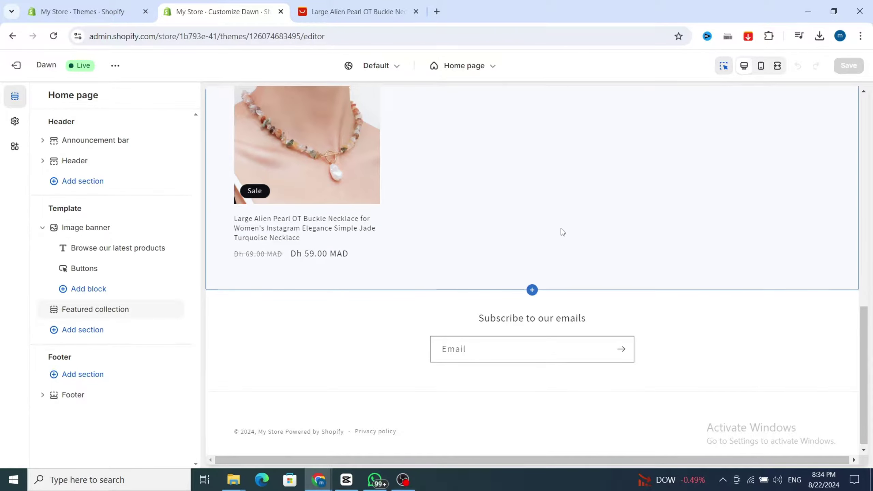
{"action": "scroll", "coordinate": [557, 234], "scroll_direction": "up", "scroll_amount": 10}
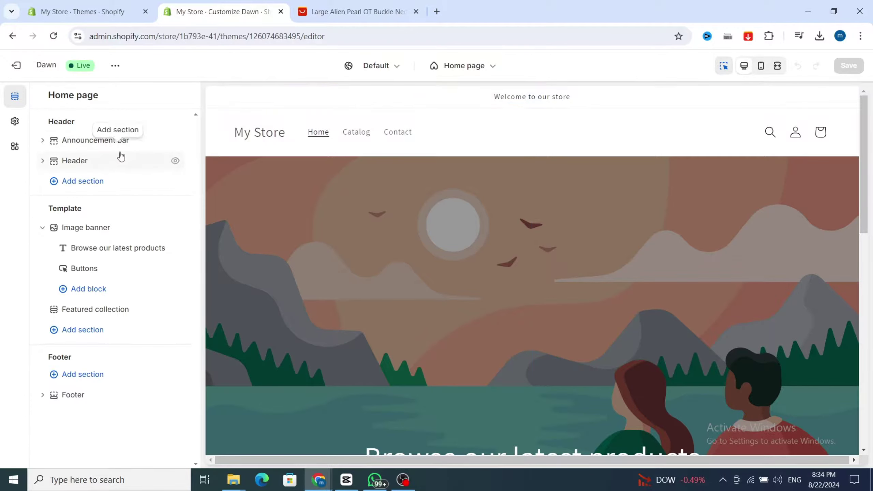
- Look through the Header and Announcement bar settings, then return to the homepage section list
{"action": "left_click", "coordinate": [69, 162]}
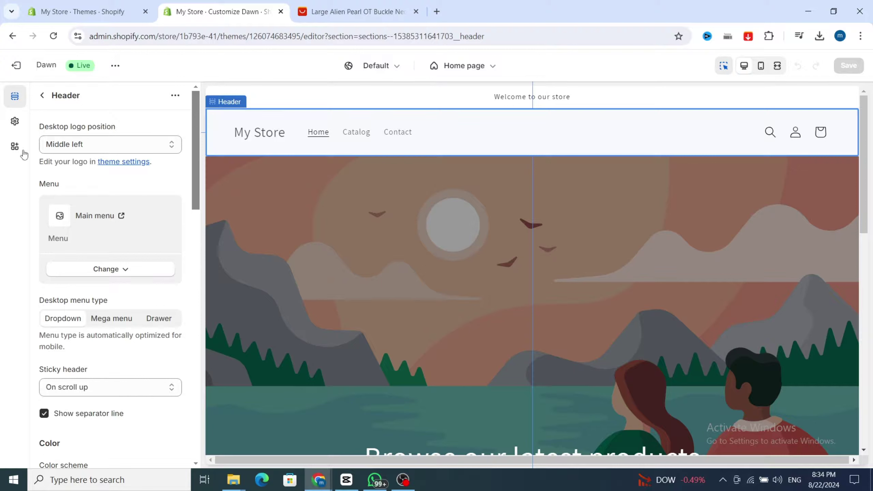
{"action": "left_click", "coordinate": [42, 95]}
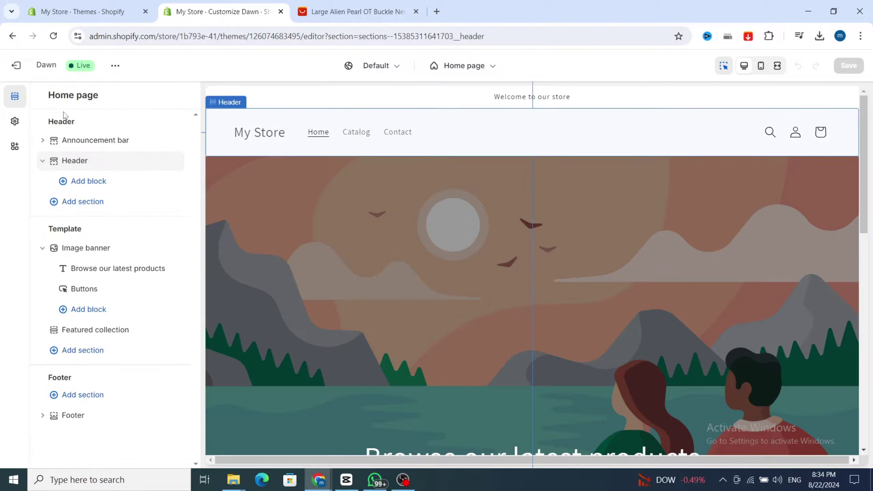
{"action": "left_click", "coordinate": [98, 141]}
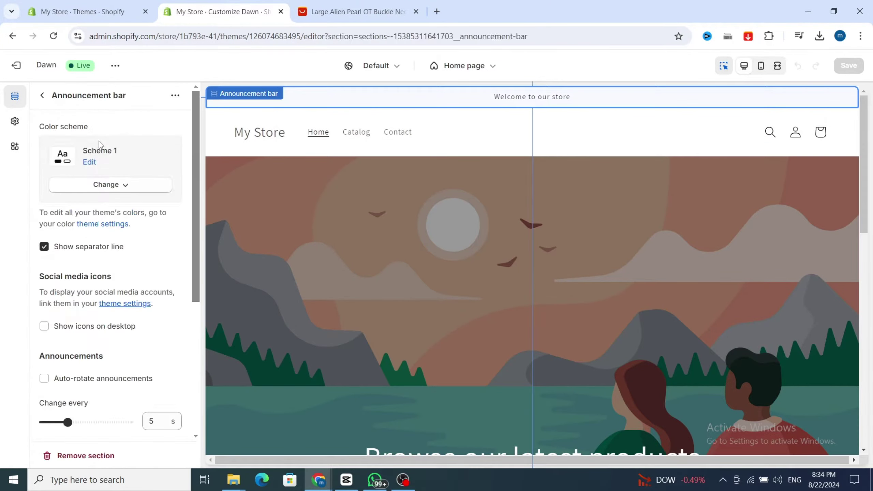
{"action": "scroll", "coordinate": [103, 182], "scroll_direction": "down", "scroll_amount": 3}
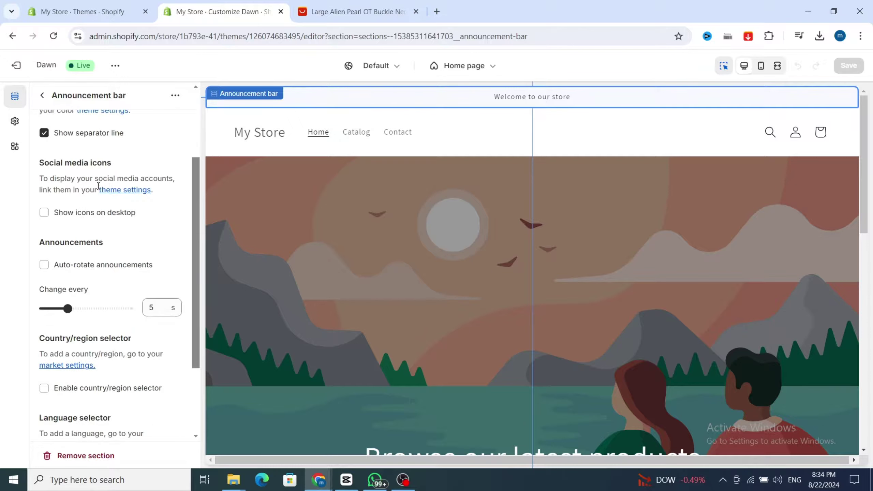
{"action": "scroll", "coordinate": [98, 185], "scroll_direction": "down", "scroll_amount": 3}
{"action": "left_click", "coordinate": [42, 95]}
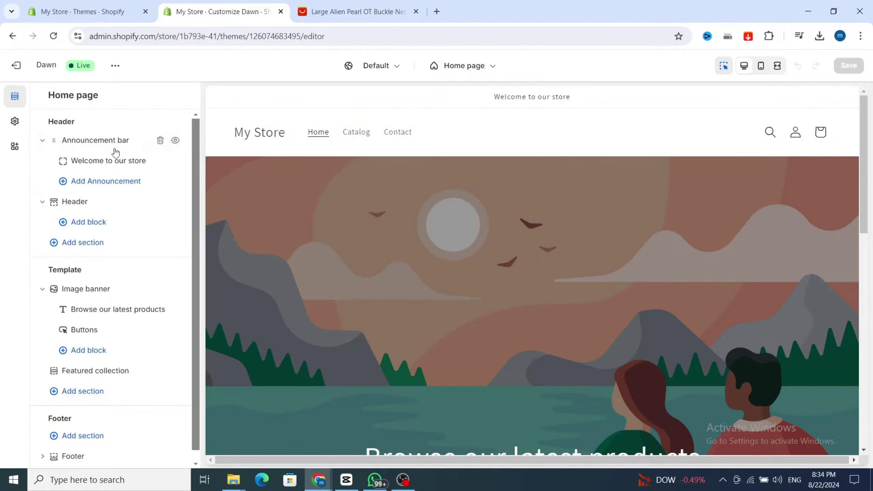
- Replace the 'Welcome to our store' announcement text with 'free shipping'
{"action": "left_click", "coordinate": [130, 164]}
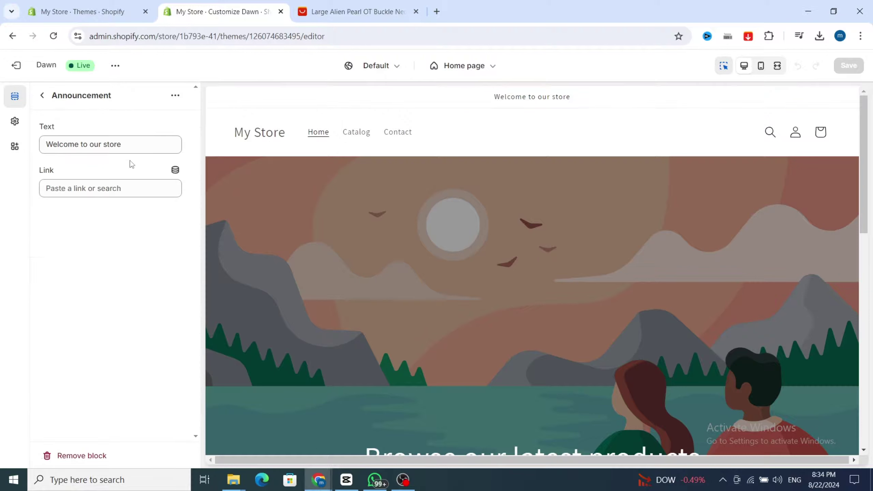
{"action": "triple_click", "coordinate": [100, 144]}
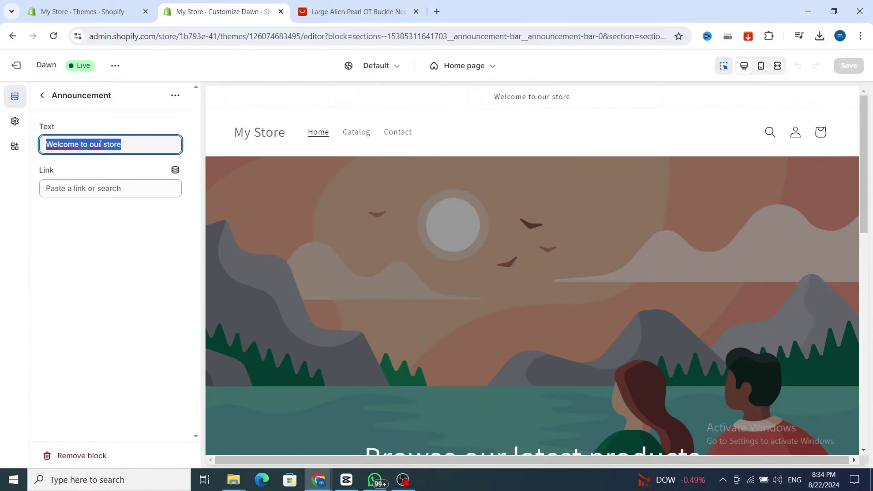
{"action": "type", "text": "free"}
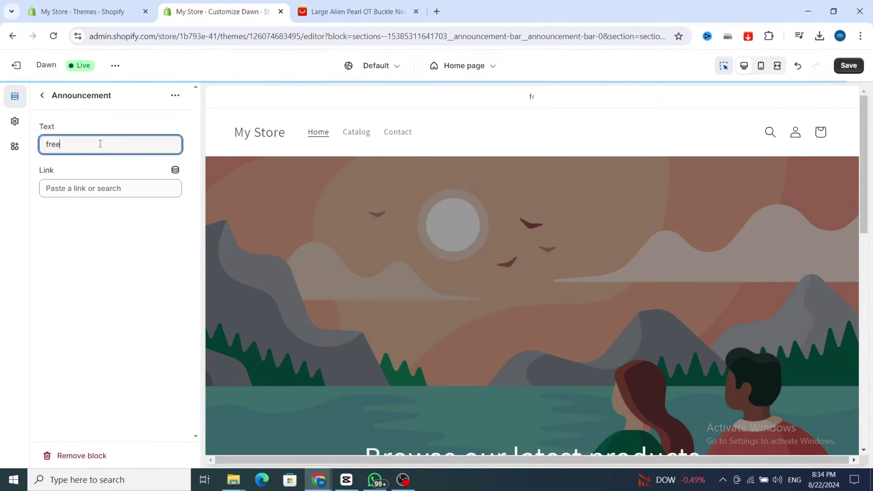
{"action": "type", "text": " shi"}
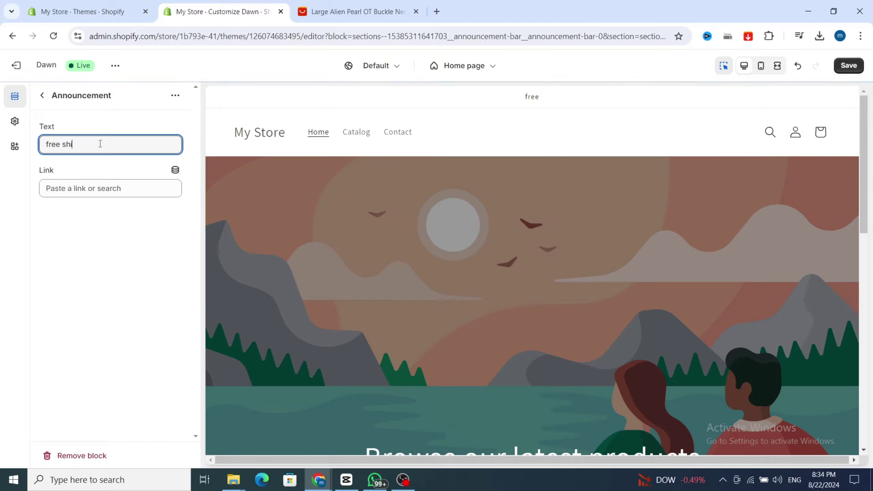
{"action": "type", "text": "pping"}
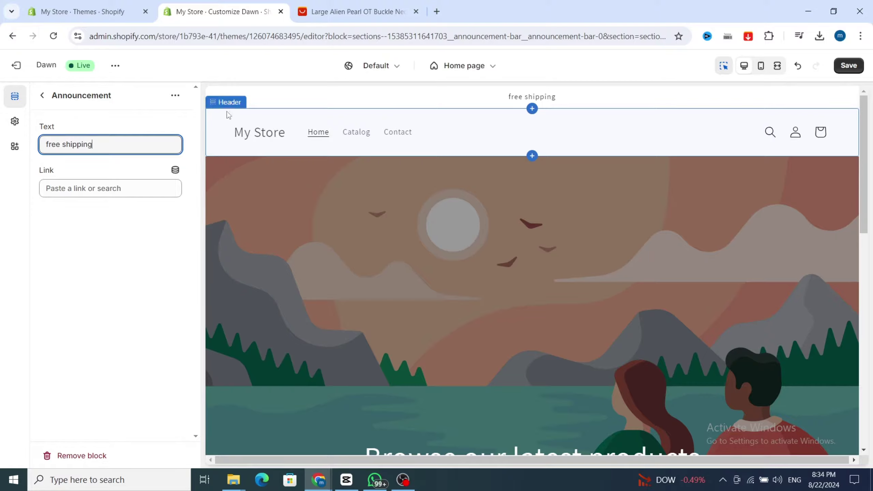
{"action": "left_click", "coordinate": [42, 95]}
{"action": "mouse_move", "coordinate": [82, 282]}
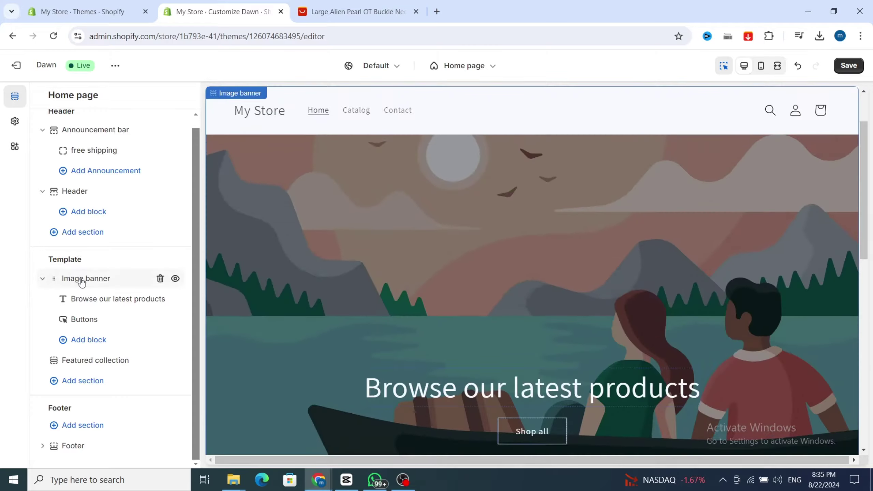
- Set the image banner's second image to the turquoise necklace photo
{"action": "left_click", "coordinate": [340, 274]}
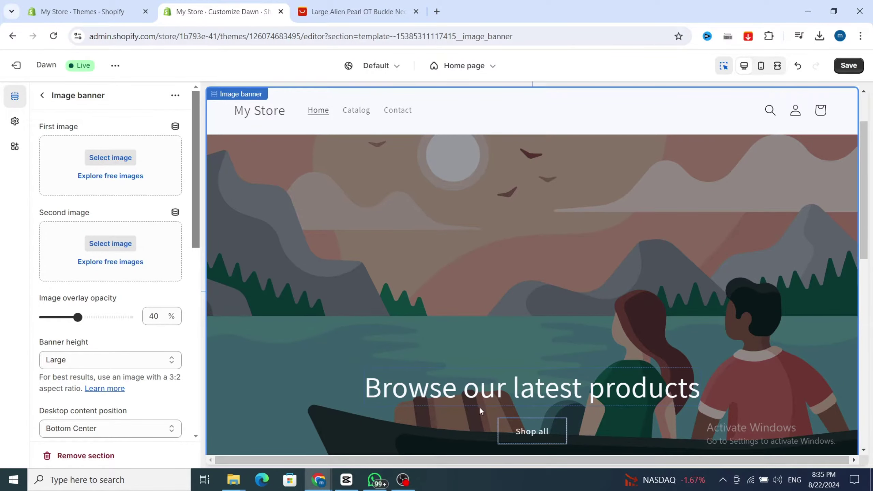
{"action": "left_click", "coordinate": [102, 244]}
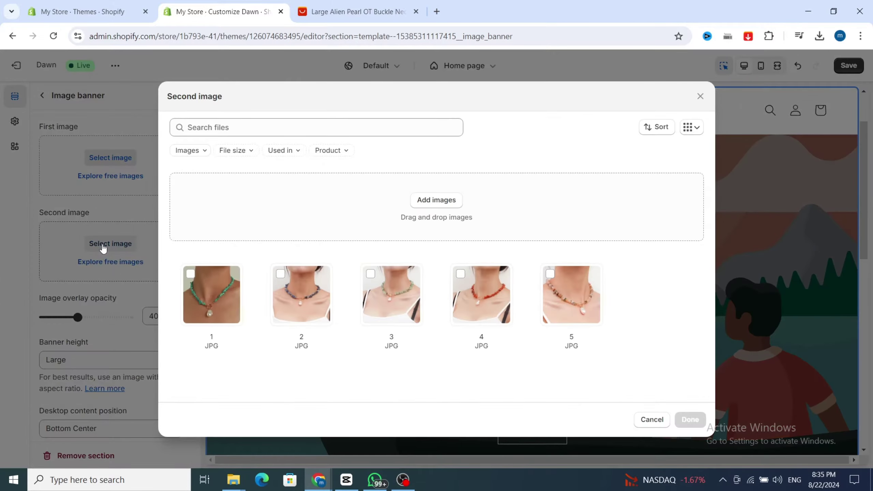
{"action": "left_click", "coordinate": [206, 293]}
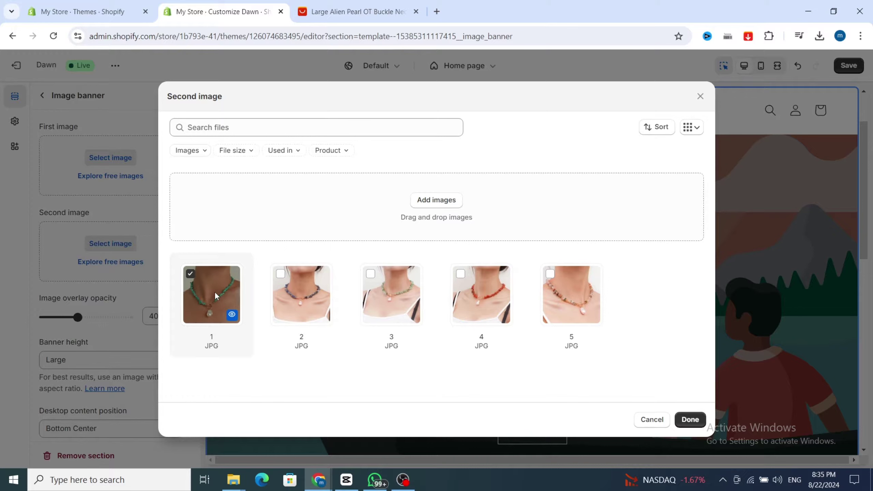
{"action": "left_click", "coordinate": [684, 424]}
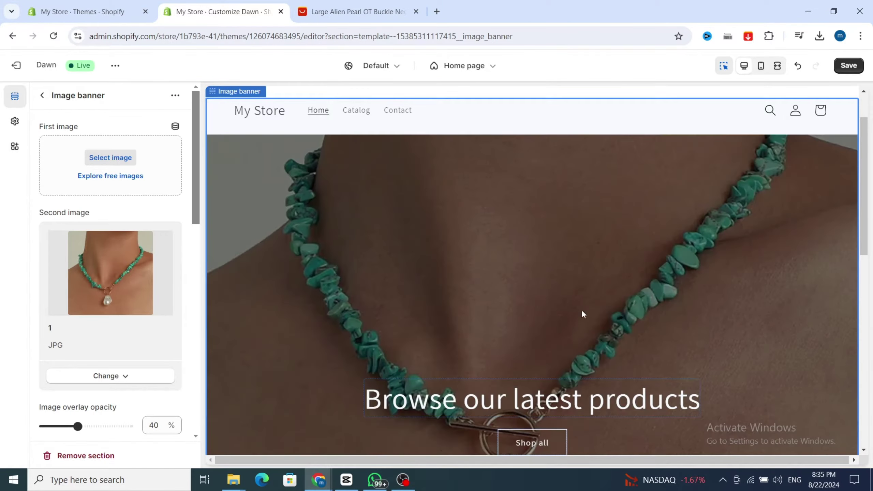
{"action": "scroll", "coordinate": [650, 299], "scroll_direction": "down", "scroll_amount": 5}
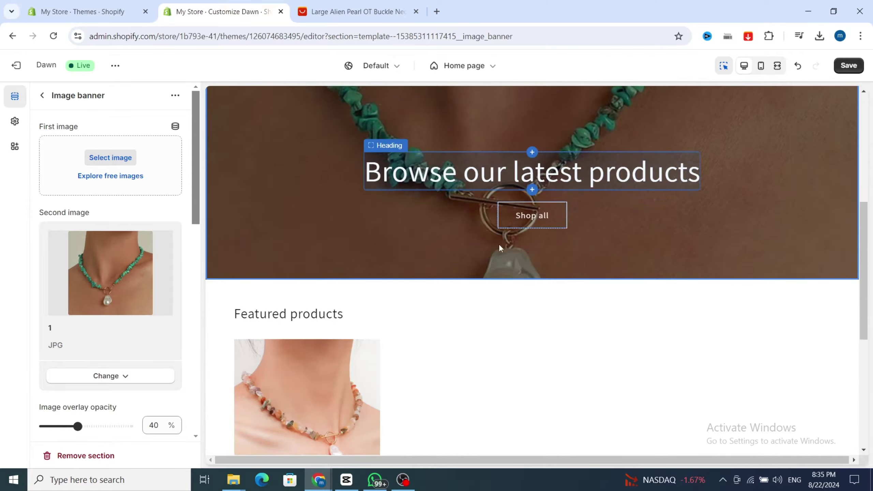
- Change the banner heading to 'the best neckless' with Extra extra large heading size
{"action": "left_click", "coordinate": [449, 176]}
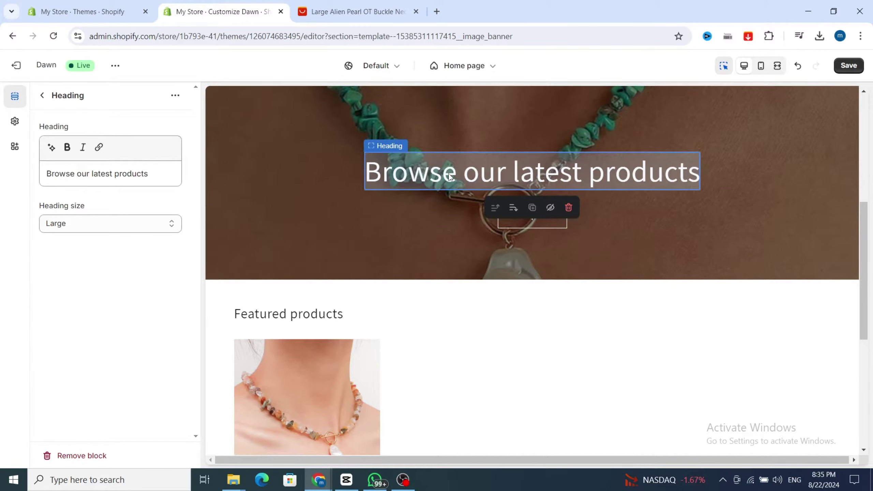
{"action": "scroll", "coordinate": [449, 173], "scroll_direction": "down", "scroll_amount": 6}
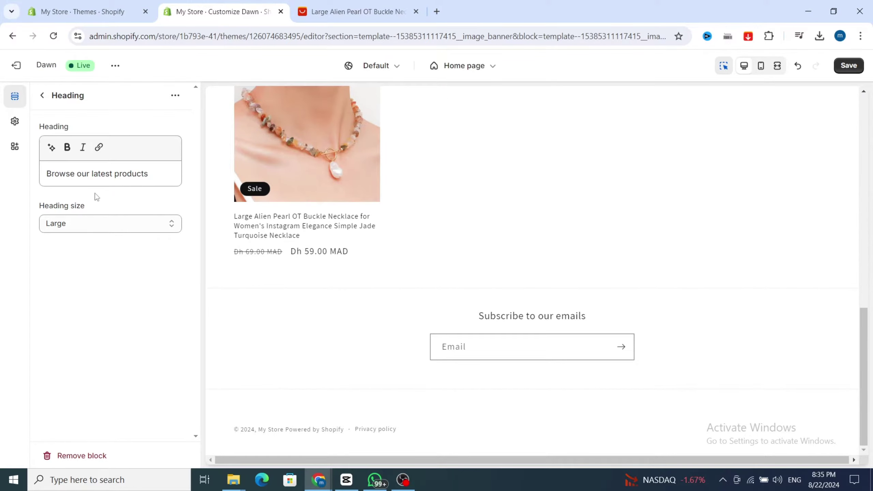
{"action": "triple_click", "coordinate": [112, 168]}
{"action": "type", "text": "the best neckless"}
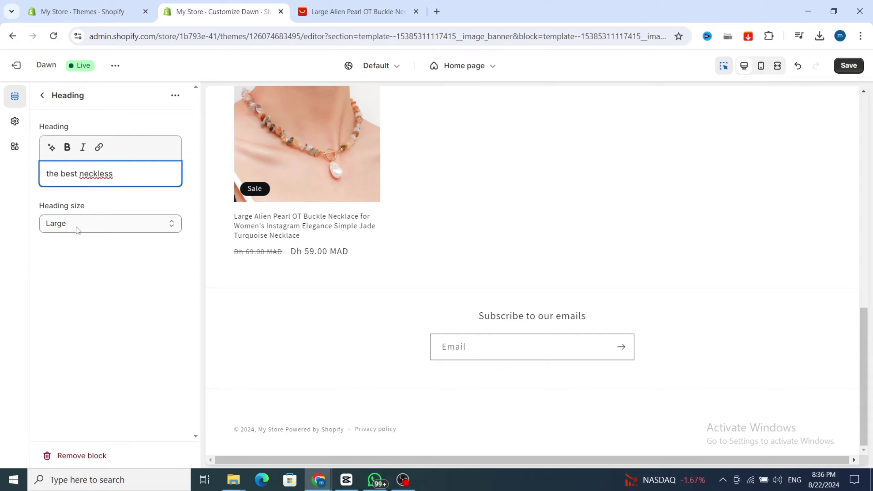
{"action": "left_click", "coordinate": [90, 228]}
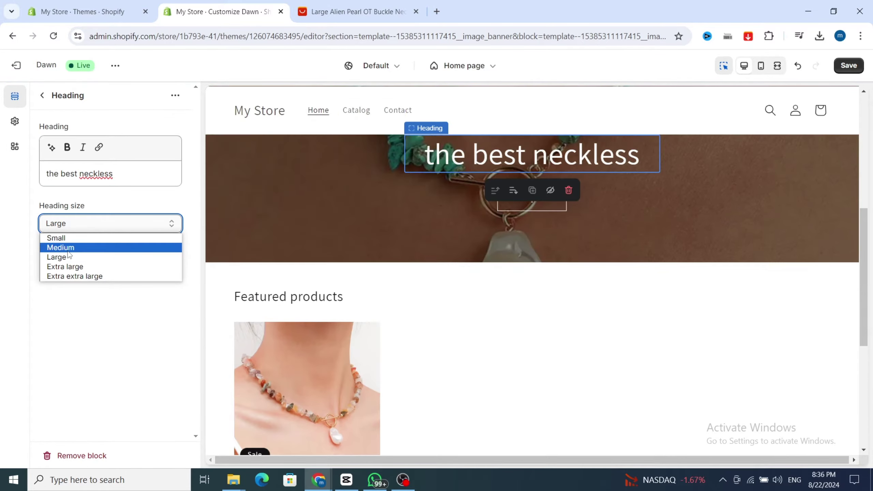
{"action": "left_click", "coordinate": [68, 277]}
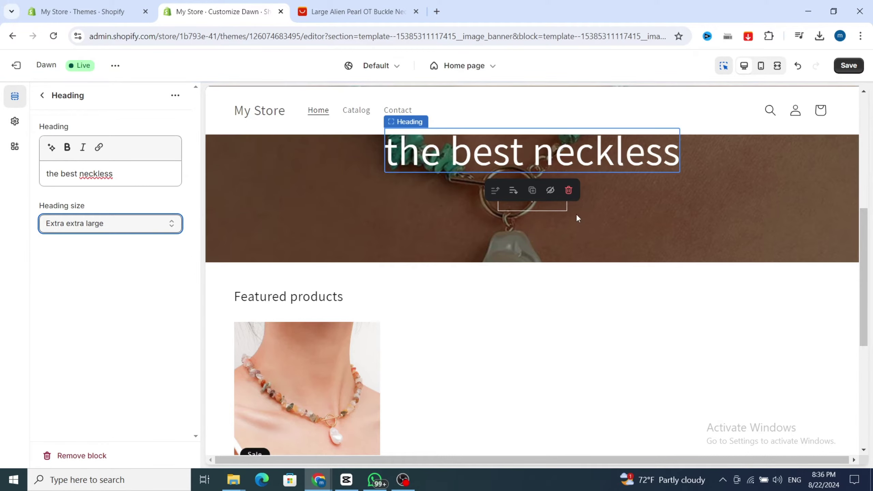
{"action": "left_click", "coordinate": [42, 95]}
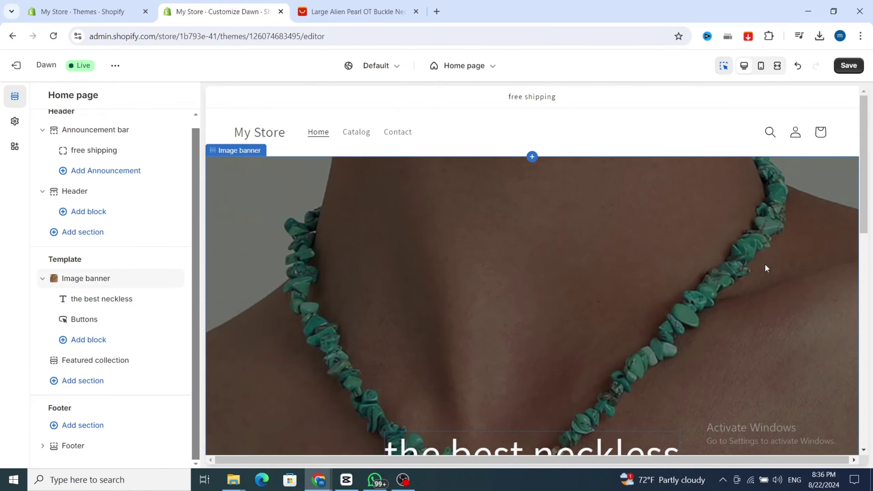
- Scroll down the preview and open the Footer section settings
{"action": "scroll", "coordinate": [628, 290], "scroll_direction": "down", "scroll_amount": 10}
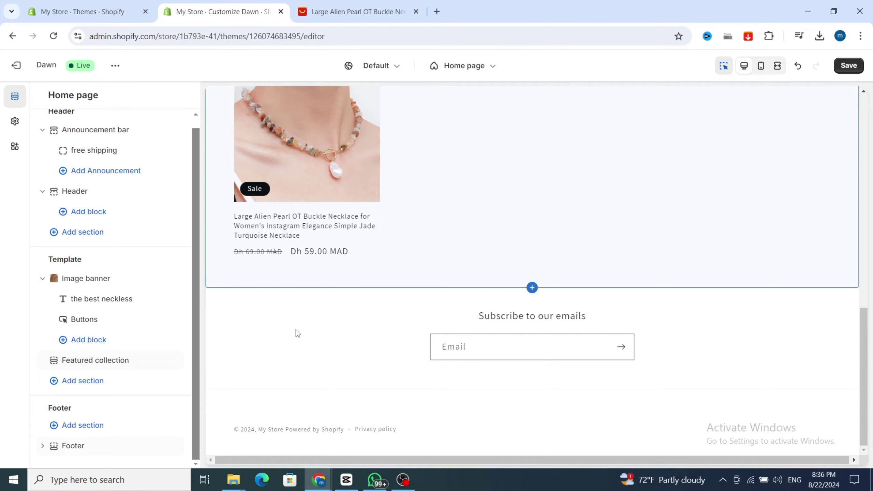
{"action": "left_click", "coordinate": [362, 326]}
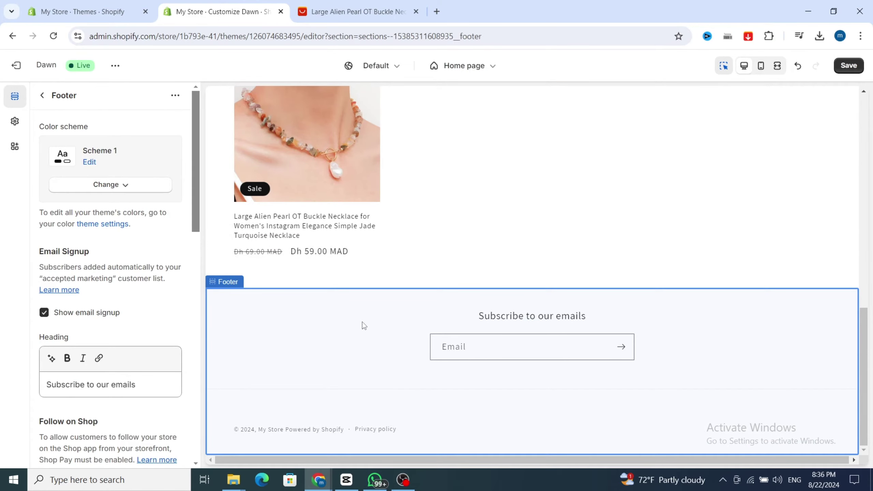